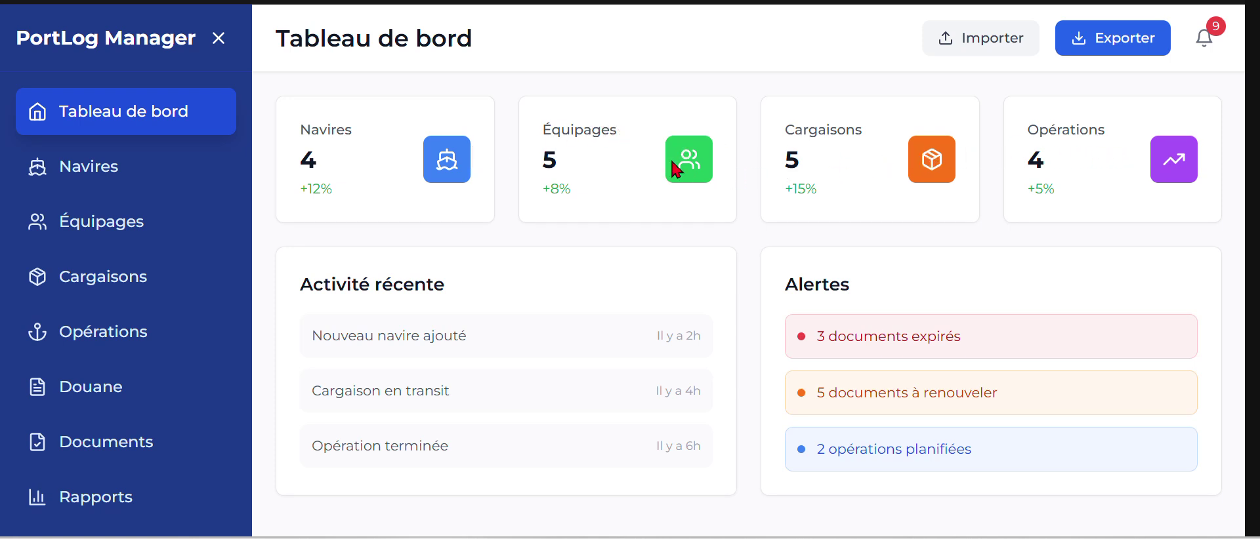
pyautogui.moveTo(868, 130); pyautogui.dragTo(786, 128)
pyautogui.click(824, 148)
pyautogui.moveTo(354, 129); pyautogui.dragTo(308, 129)
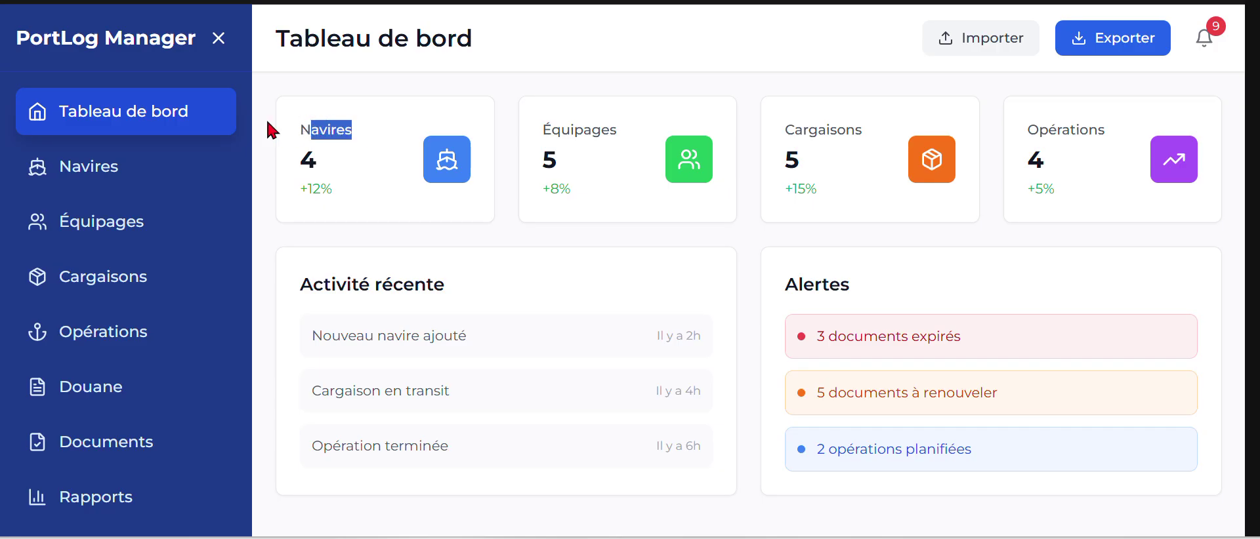
# - Open the ships list, examine the details of the Atlantic Star, and close them
pyautogui.click(146, 179)
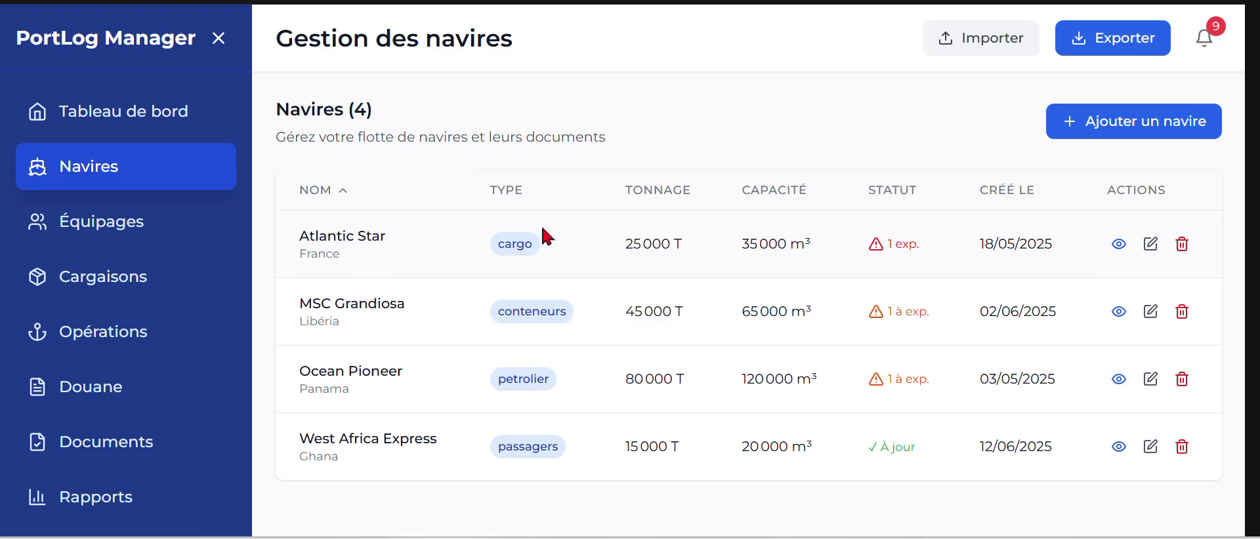
pyautogui.click(1118, 245)
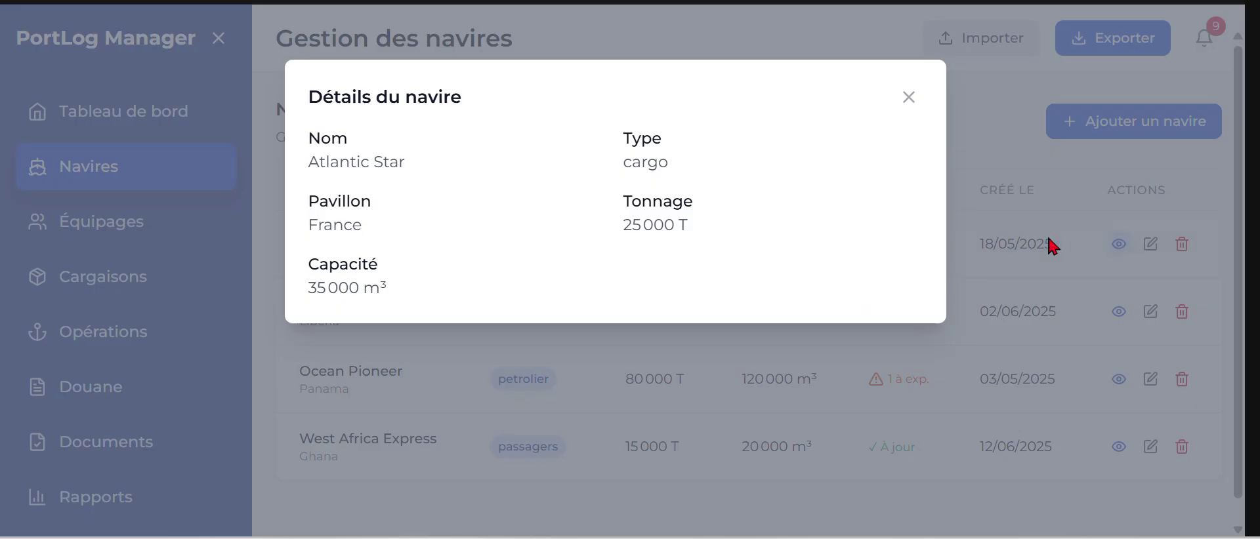
pyautogui.moveTo(336, 141); pyautogui.dragTo(320, 140)
pyautogui.moveTo(631, 138); pyautogui.dragTo(509, 196)
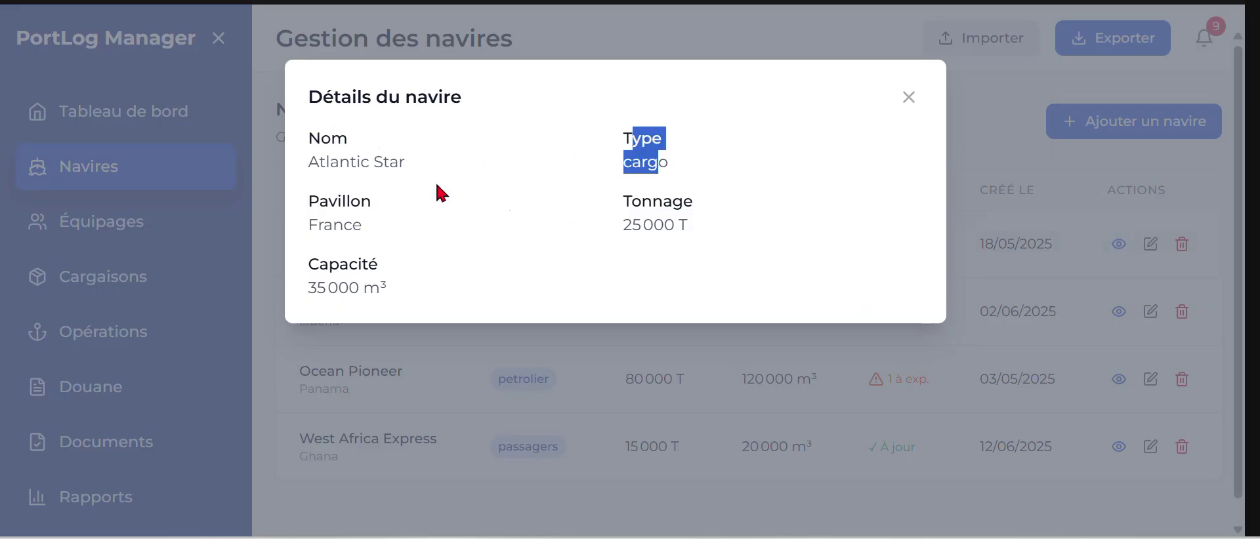
pyautogui.click(730, 137)
pyautogui.click(912, 94)
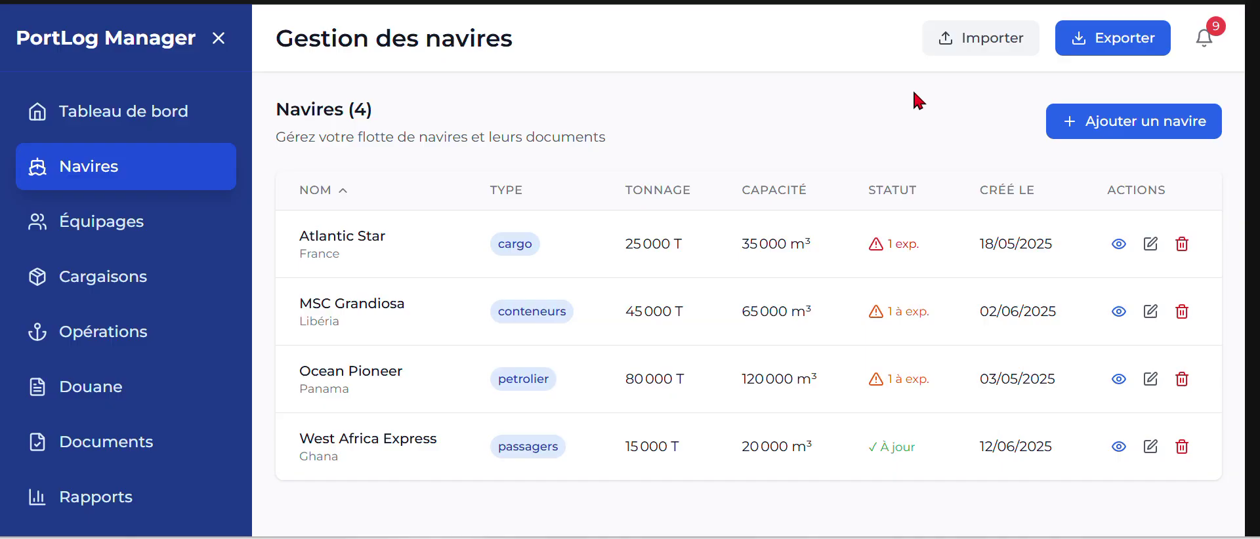
# - Open the Atlantic Star's edit form, check the available ship types, and leave it without saving
pyautogui.click(1150, 244)
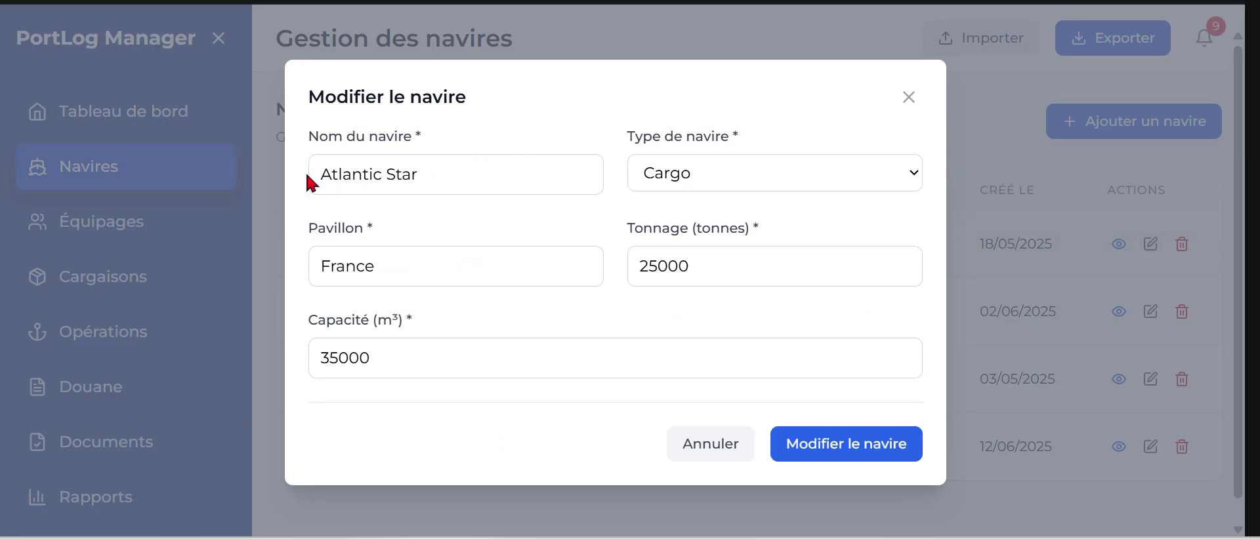
pyautogui.click(711, 172)
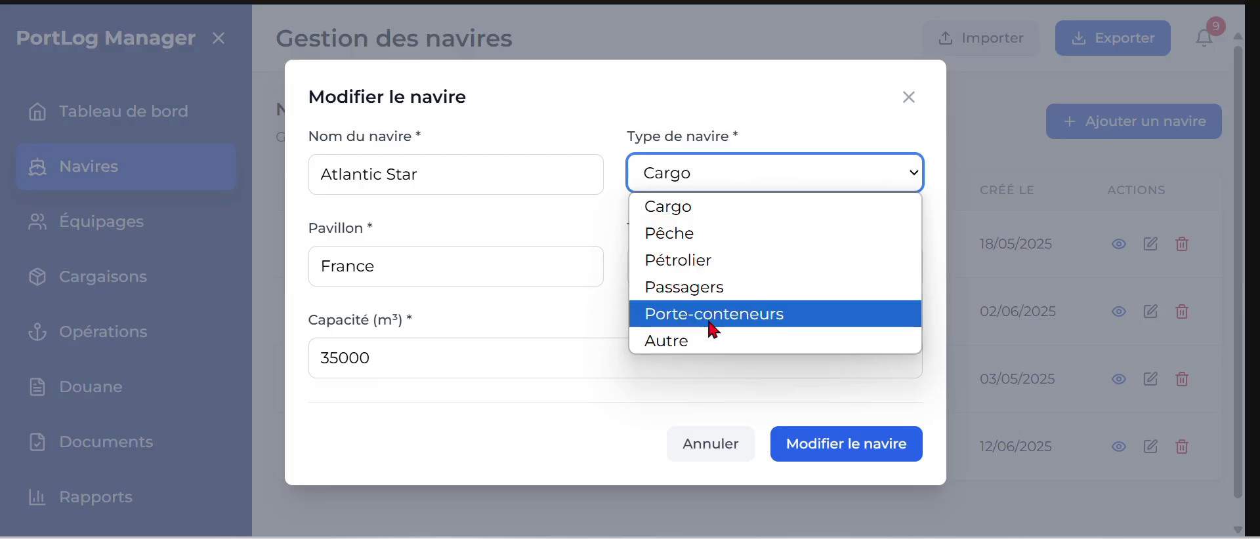
pyautogui.click(741, 161)
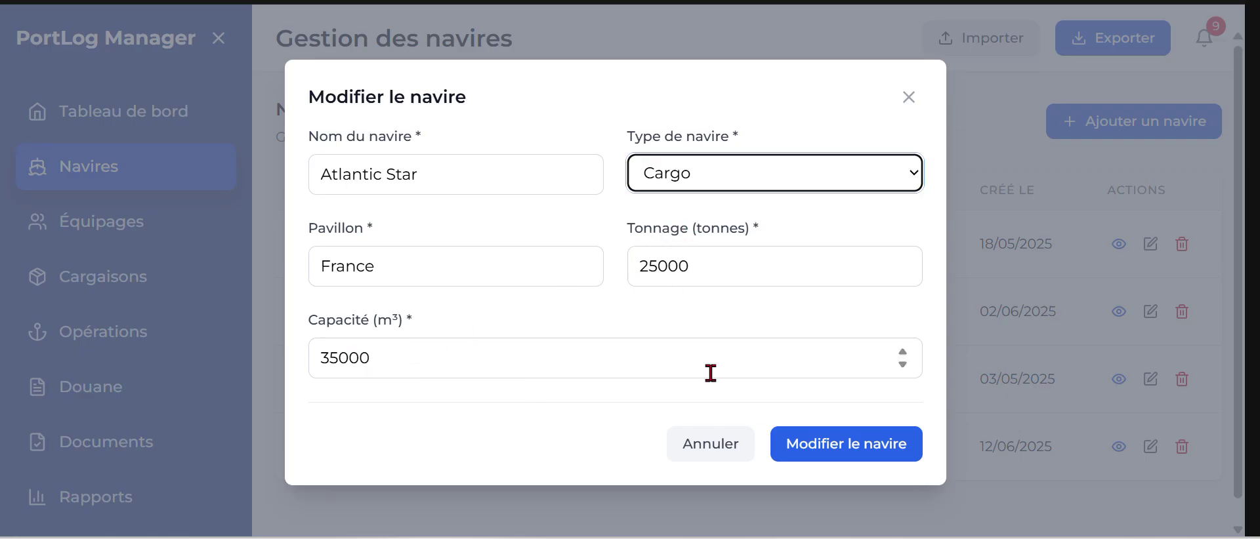
pyautogui.click(718, 433)
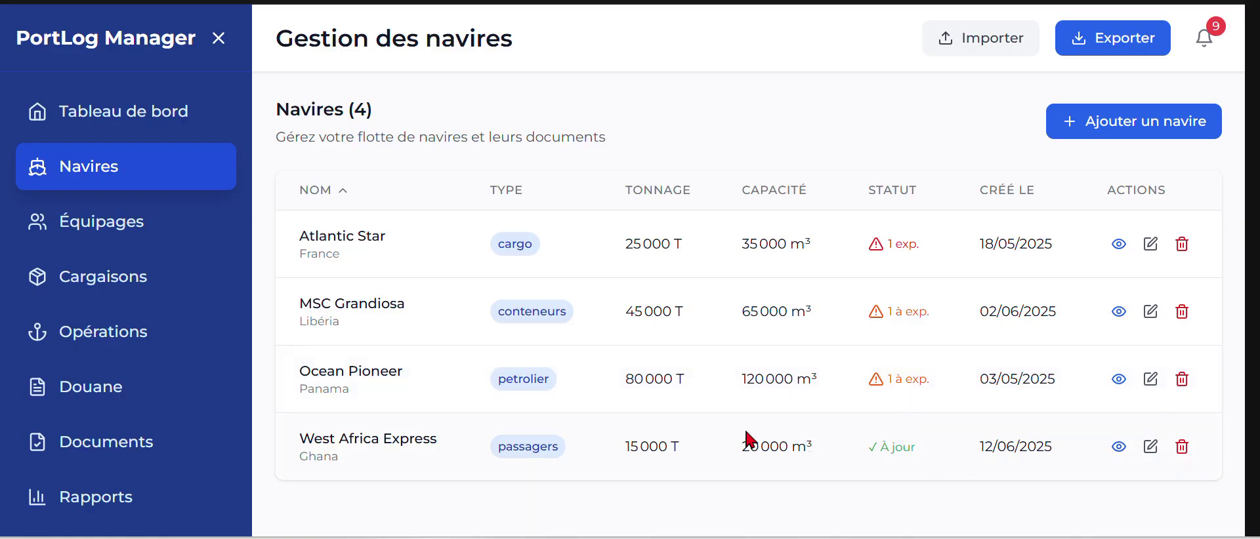
# - Open the crew list, examine the details of the Matelot assigned to West Africa Express, and close them
pyautogui.click(124, 232)
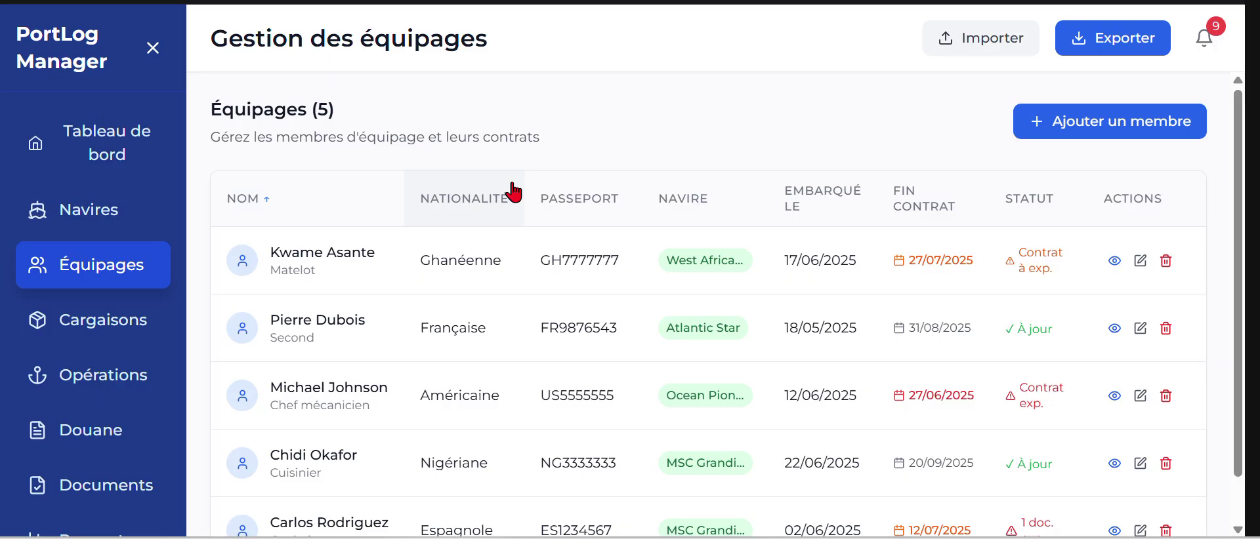
pyautogui.scroll(-1, 514, 192)
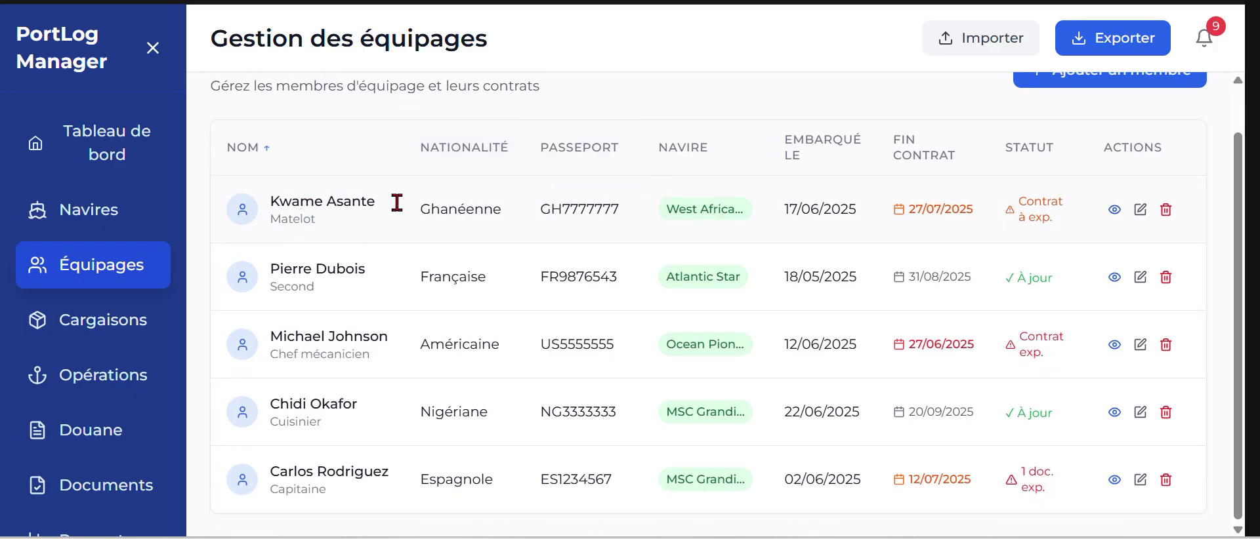
pyautogui.click(1114, 210)
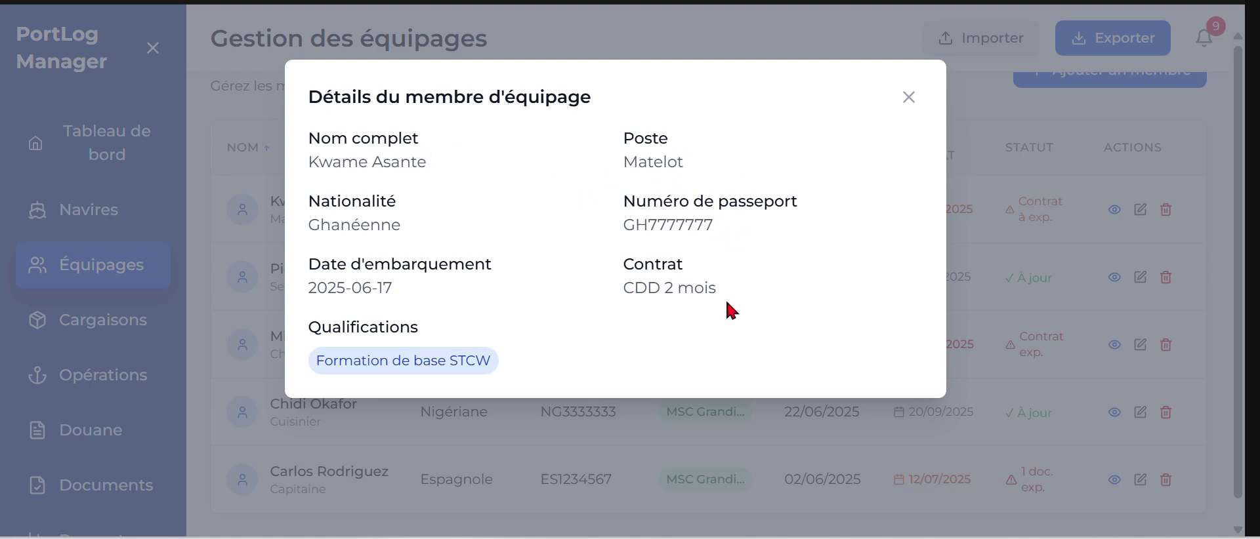
pyautogui.moveTo(399, 298); pyautogui.dragTo(385, 253)
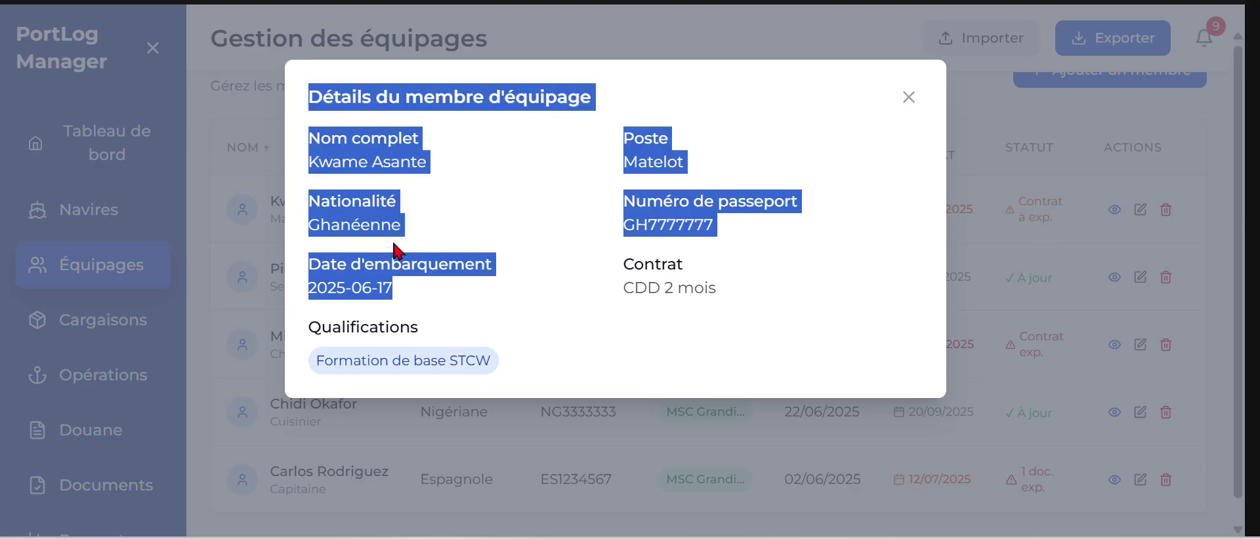
pyautogui.click(424, 231)
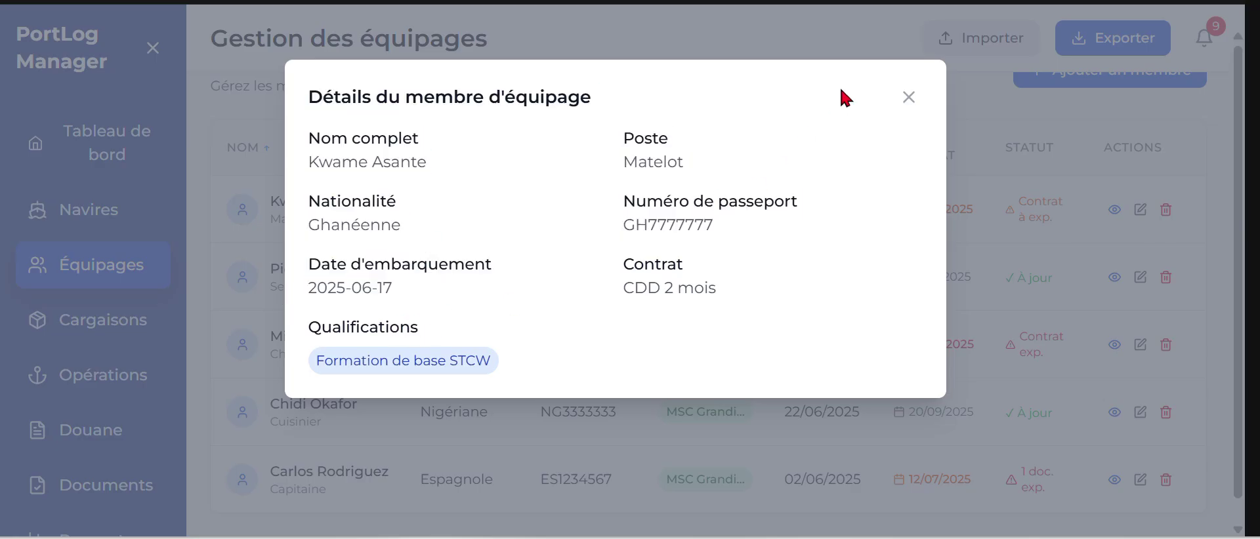
pyautogui.click(908, 99)
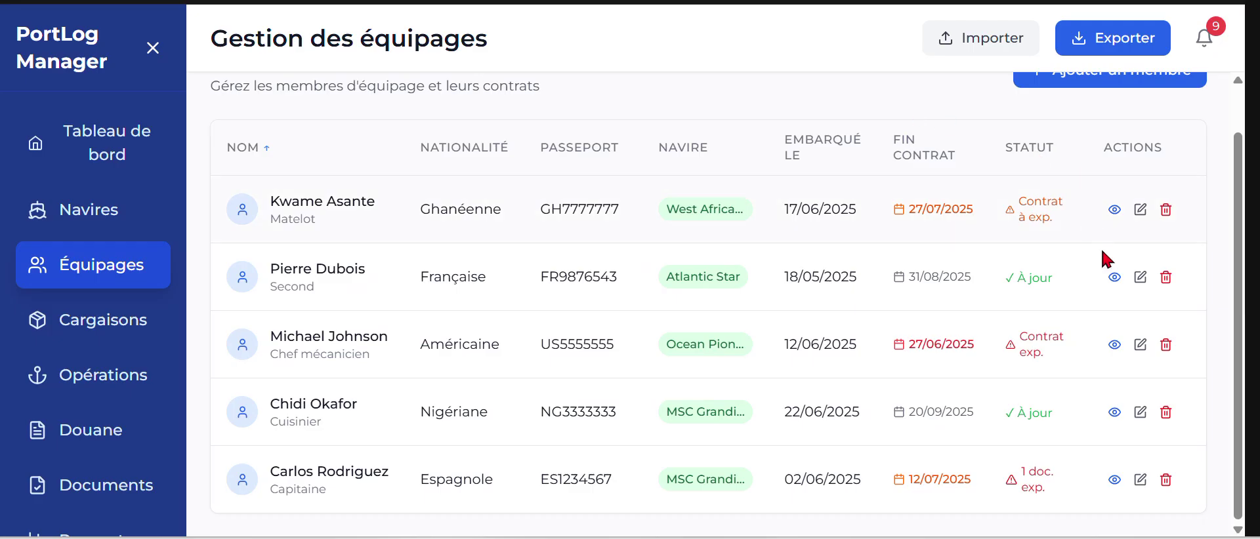
# - Open the Matelot's edit form and check the available positions and assignable ships
pyautogui.click(1140, 209)
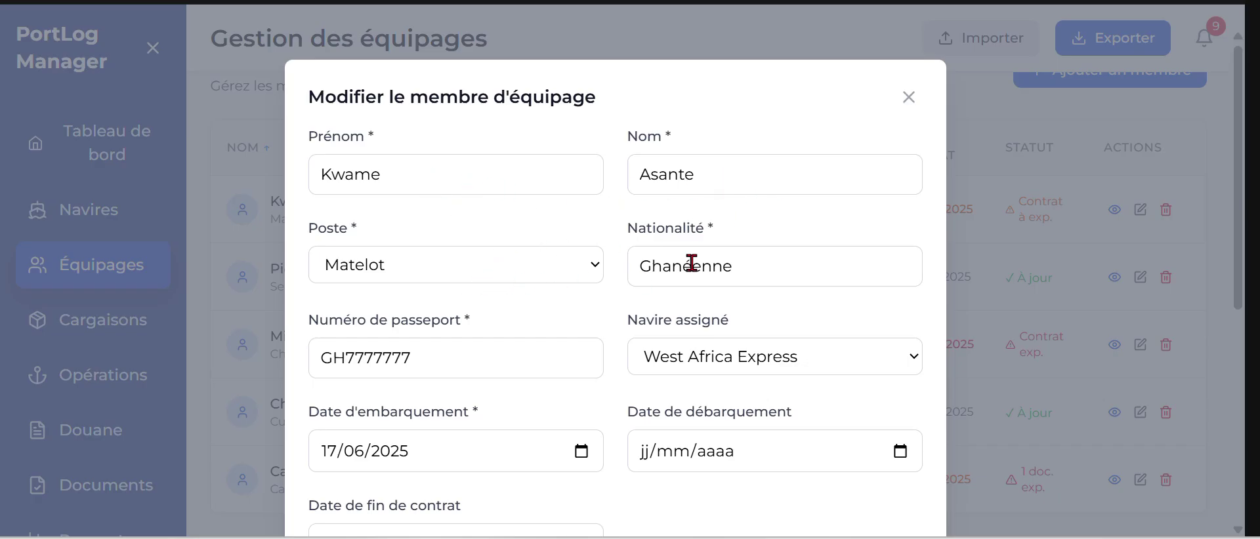
pyautogui.click(487, 265)
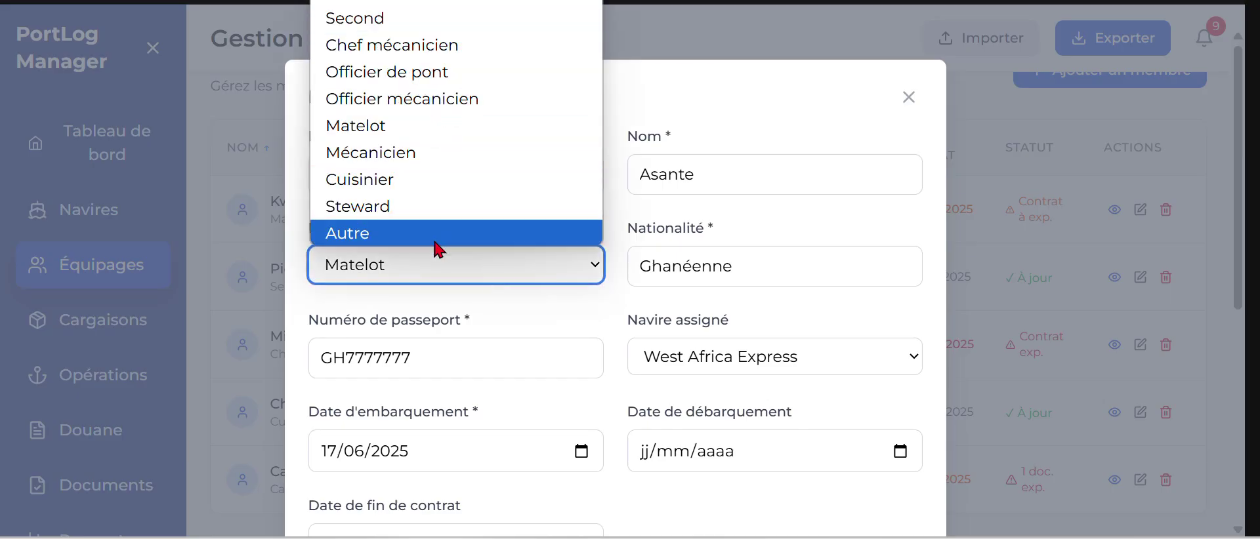
pyautogui.click(430, 273)
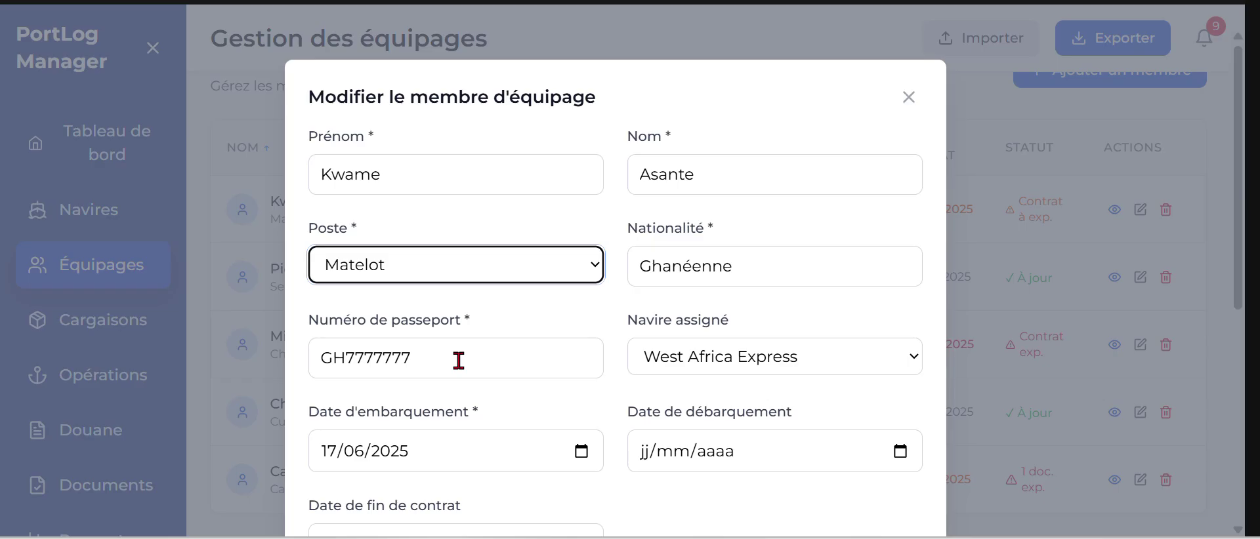
pyautogui.click(732, 359)
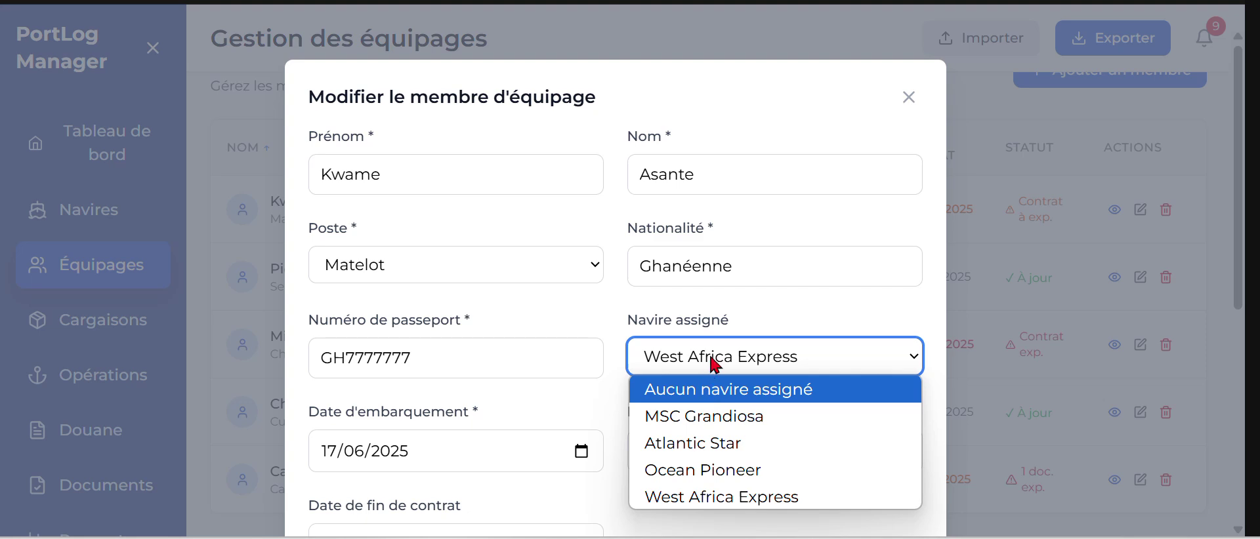
pyautogui.click(713, 363)
# - Review the contract end date with its alert note, the contract and the qualifications of the Matelot, and cancel the edit
pyautogui.scroll(-2, 516, 420)
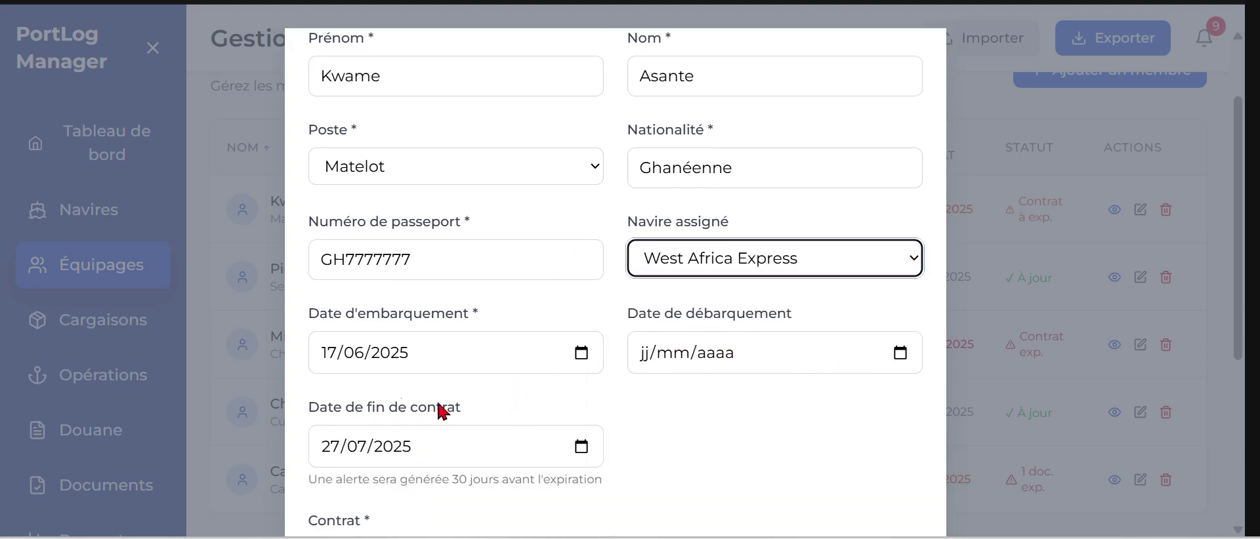
pyautogui.scroll(-4, 521, 411)
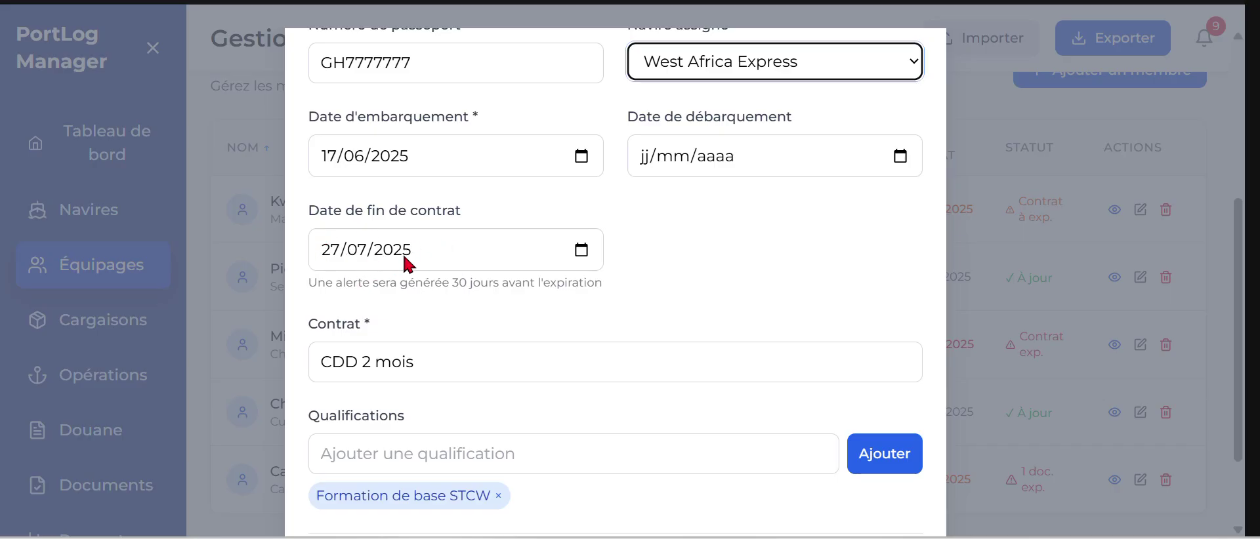
pyautogui.moveTo(309, 283); pyautogui.dragTo(635, 291)
pyautogui.click(635, 288)
pyautogui.scroll(-2, 656, 293)
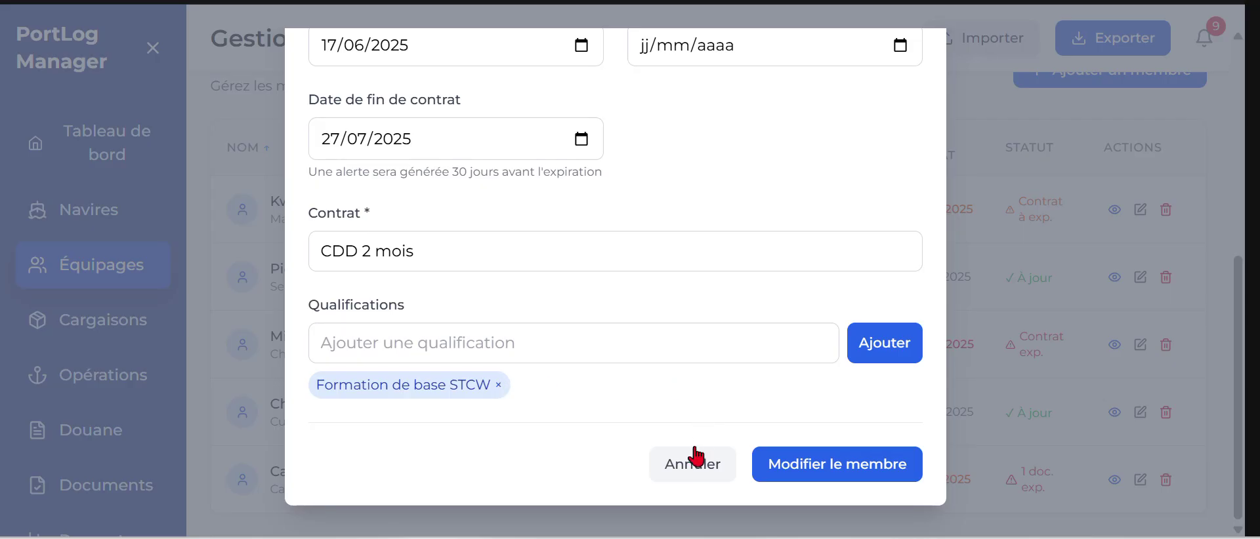
pyautogui.click(689, 465)
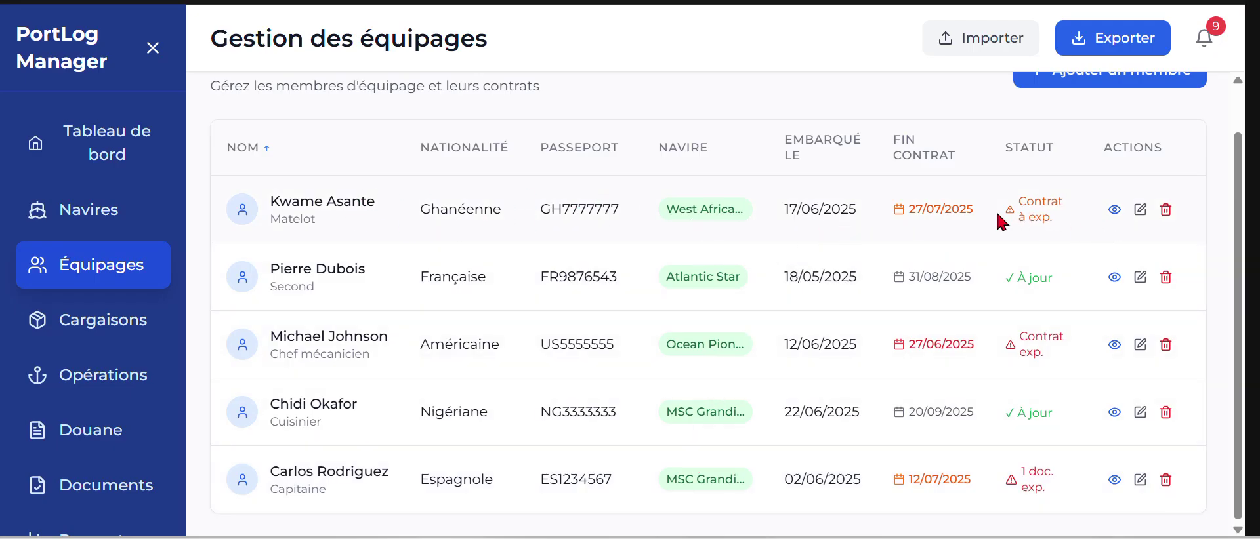
# - Read through the notifications about expired and soon-expiring documents and contracts, and close the list
pyautogui.click(1204, 38)
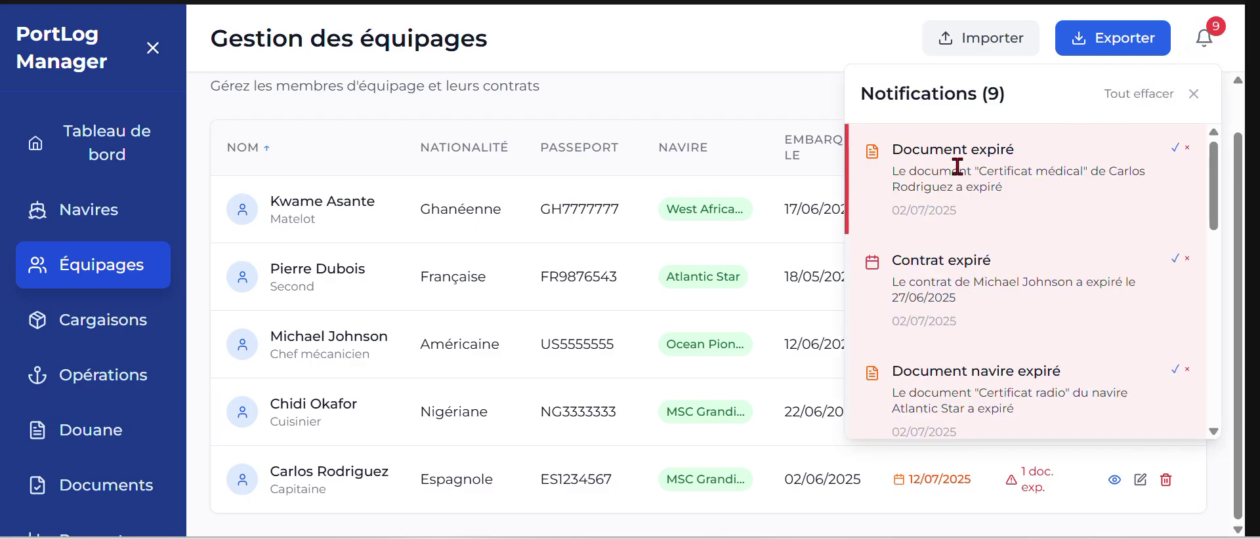
pyautogui.scroll(-5, 948, 166)
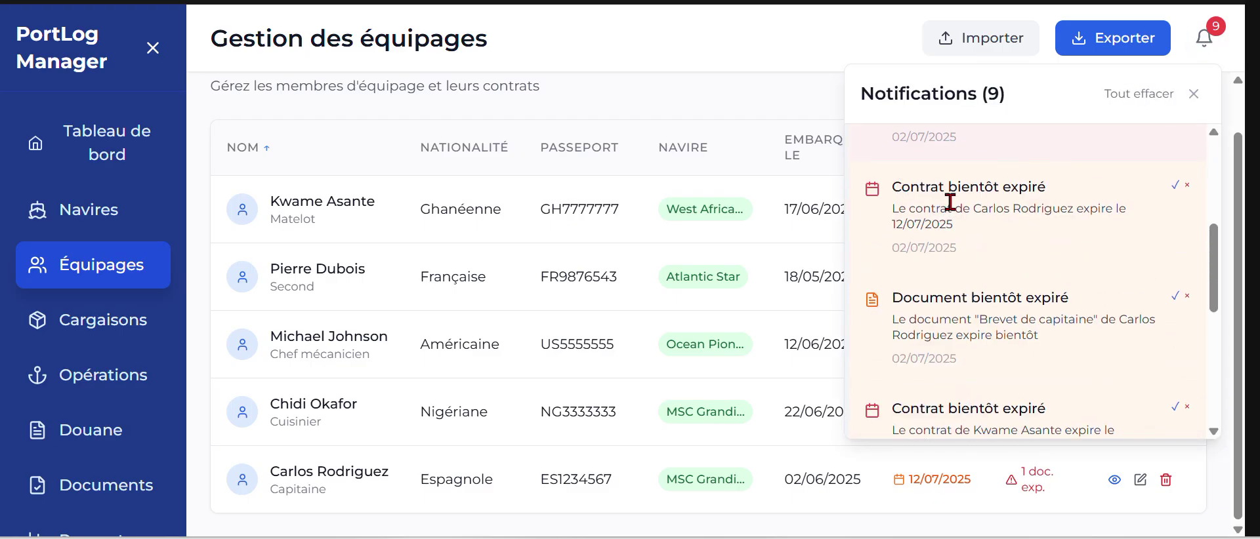
pyautogui.scroll(-2, 950, 202)
pyautogui.click(1194, 93)
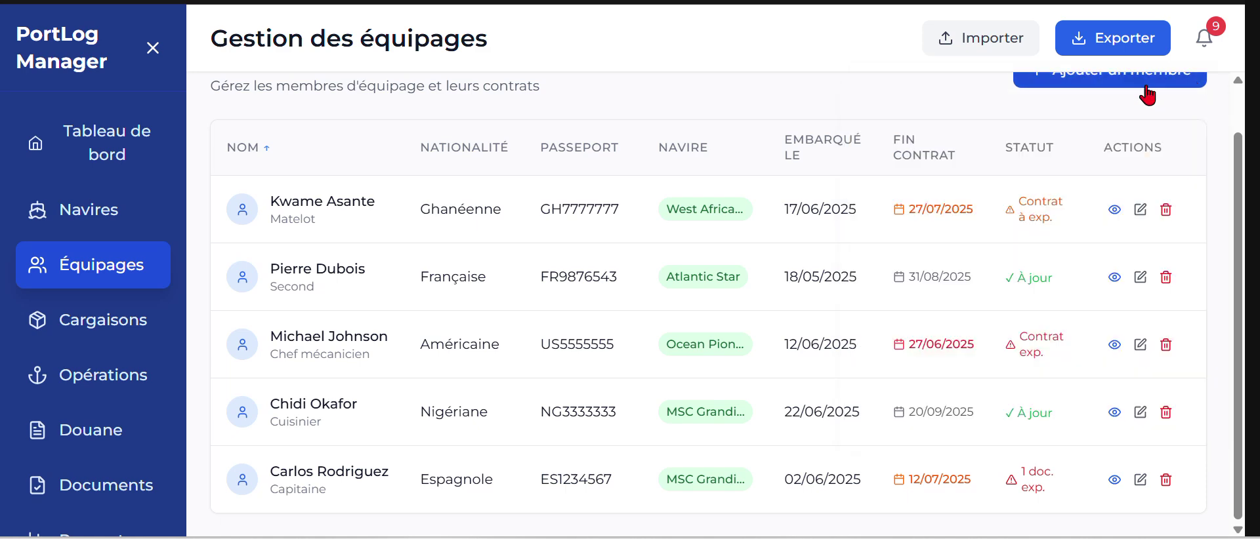
# - Open the cargo list and the edit form of the coffee bean containers, and examine the goods description and currency fields
pyautogui.click(117, 340)
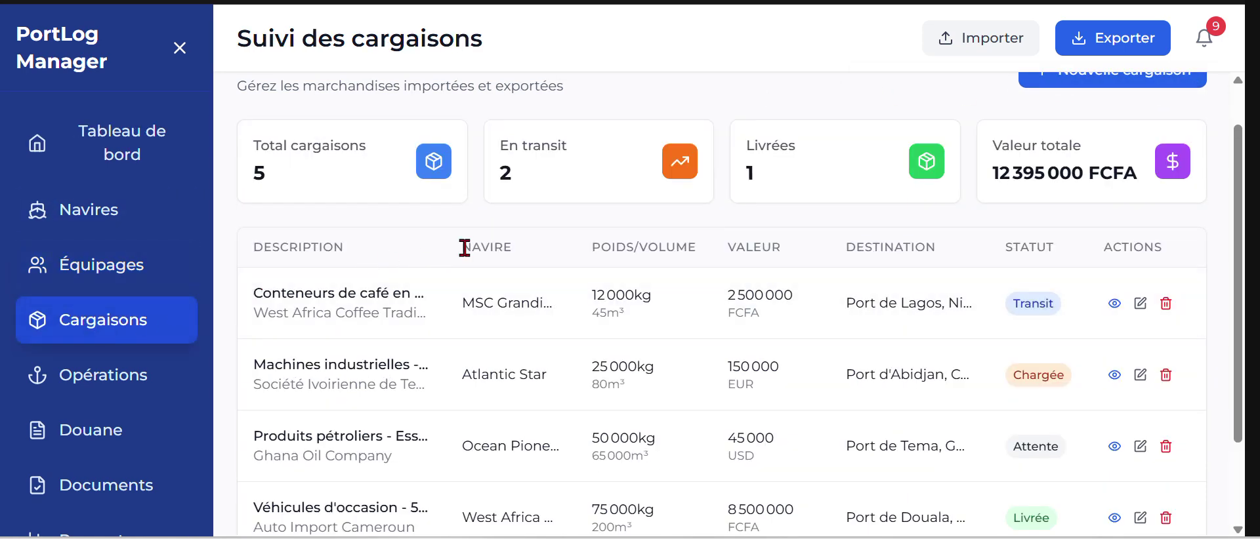
pyautogui.scroll(-3, 495, 229)
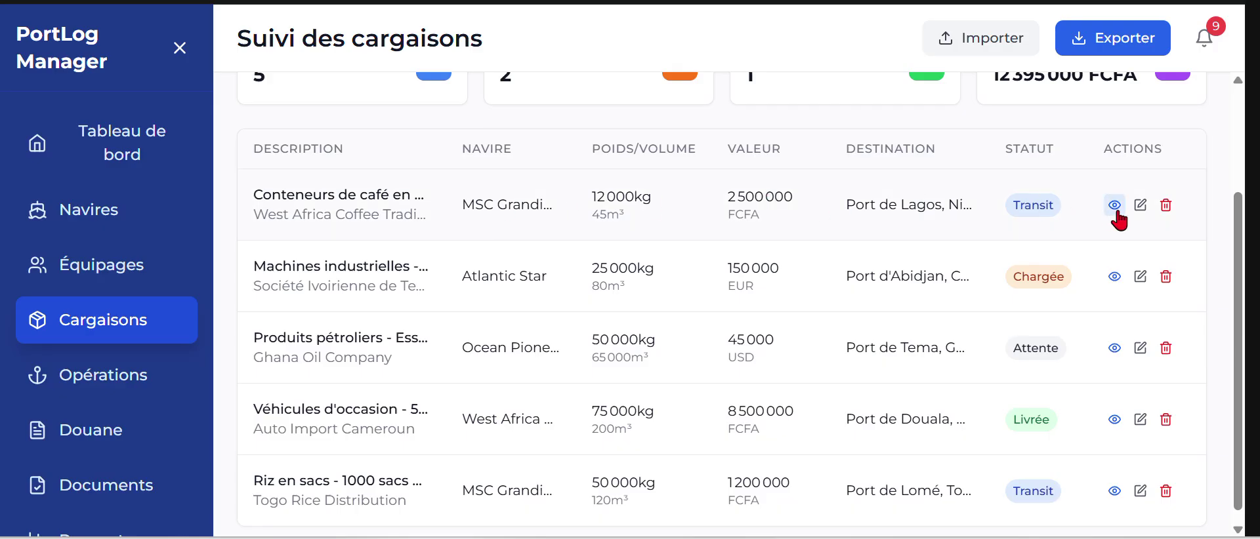
pyautogui.click(1140, 207)
pyautogui.scroll(-2, 451, 126)
pyautogui.scroll(2, 421, 120)
pyautogui.moveTo(311, 139); pyautogui.dragTo(527, 139)
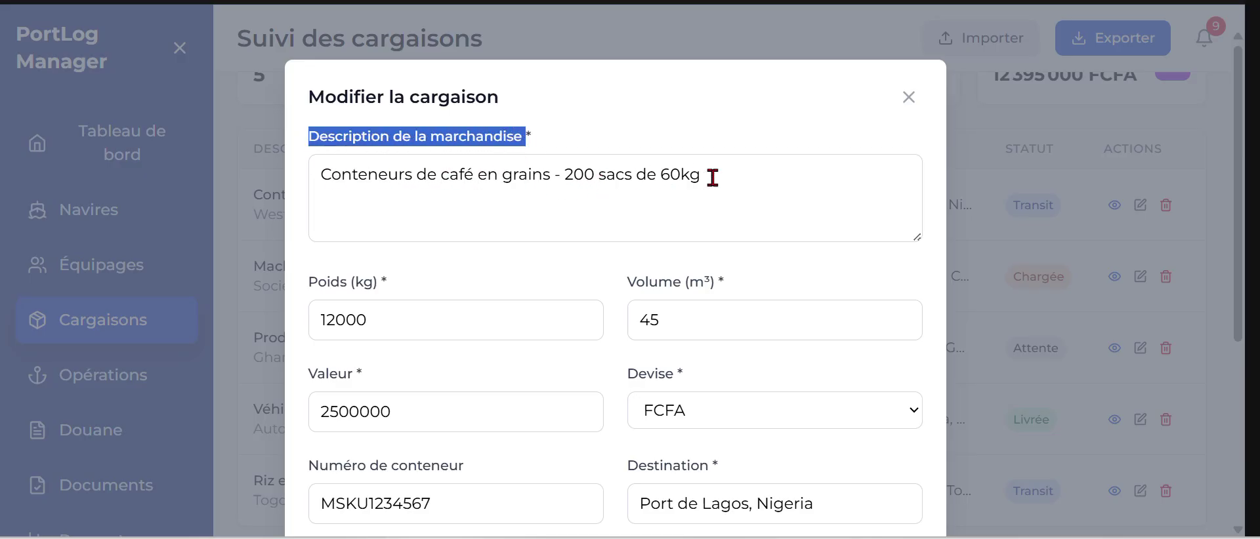
pyautogui.scroll(-2, 414, 208)
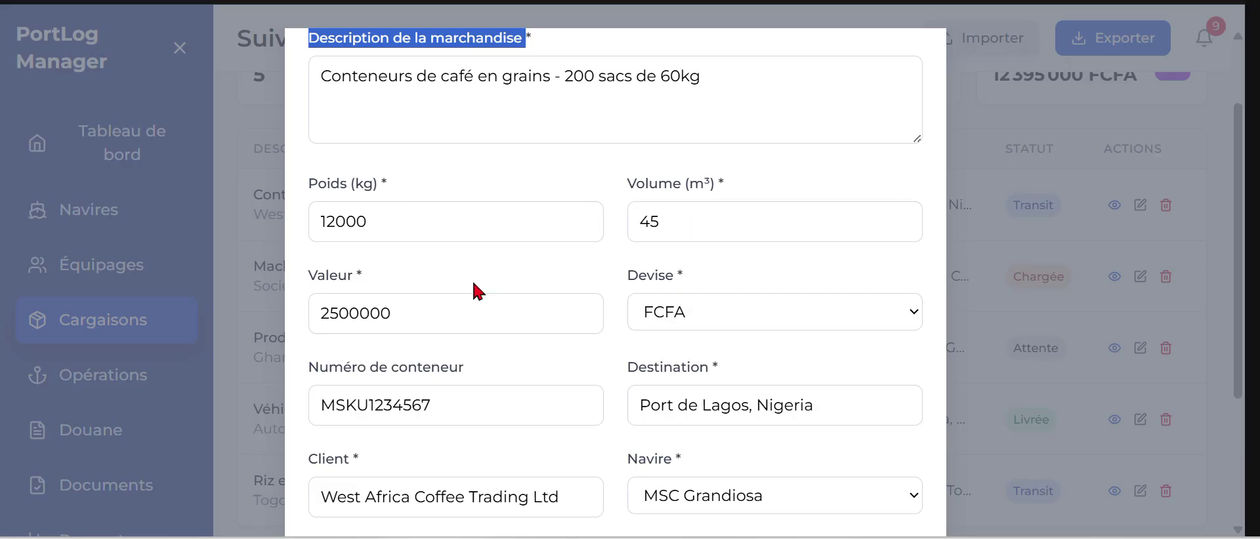
pyautogui.click(705, 306)
pyautogui.click(683, 313)
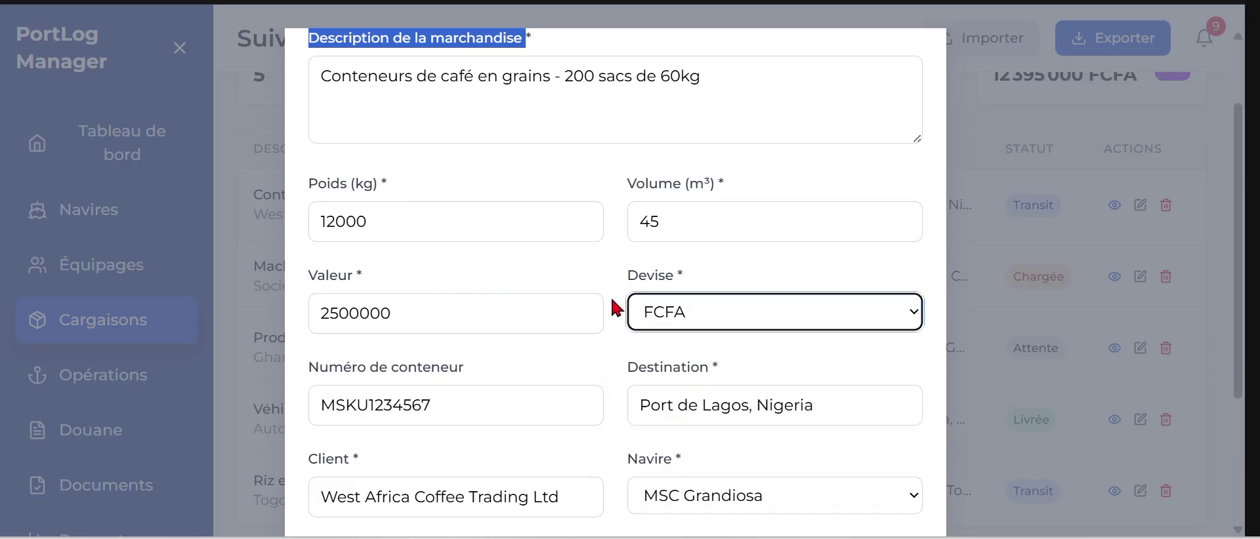
# - Review the remaining fields of the coffee cargo form, checking the ship and status choices
pyautogui.scroll(-2, 508, 314)
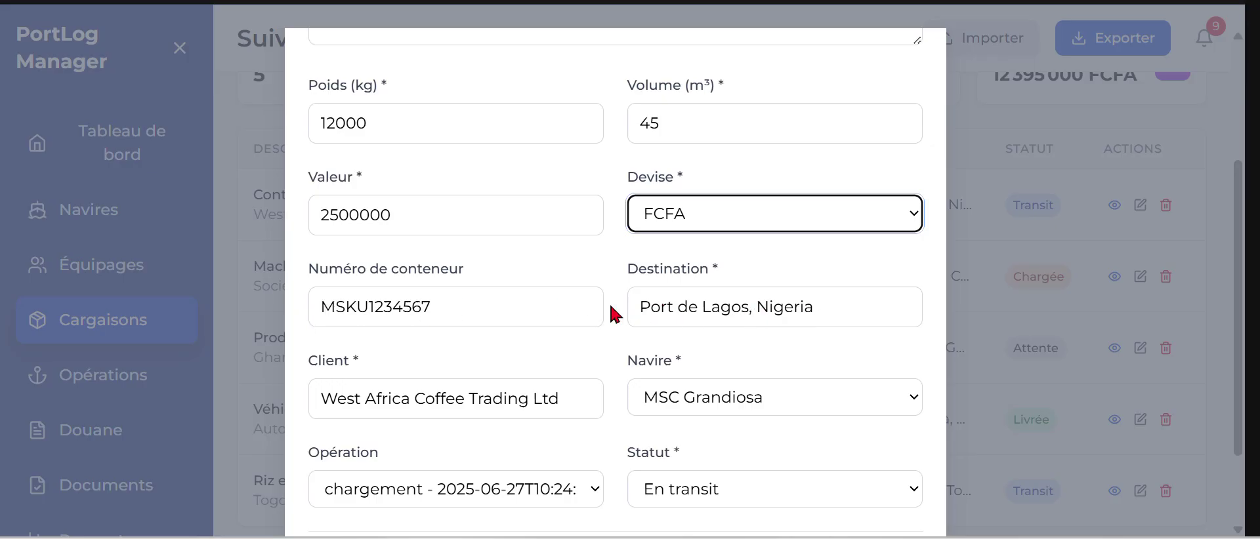
pyautogui.scroll(-2, 517, 315)
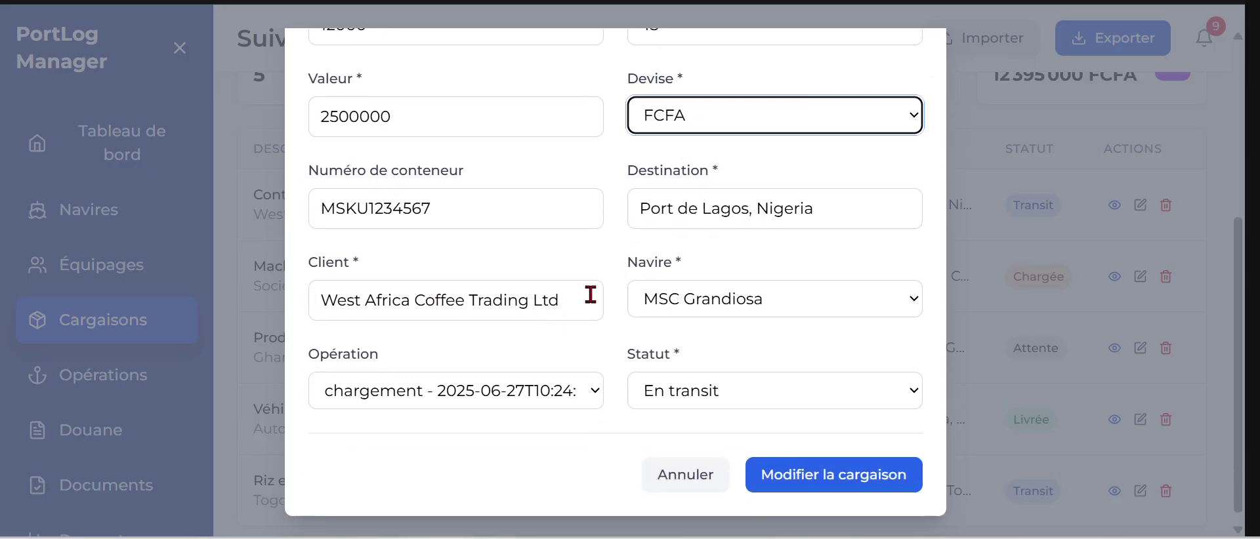
pyautogui.click(656, 310)
pyautogui.click(656, 308)
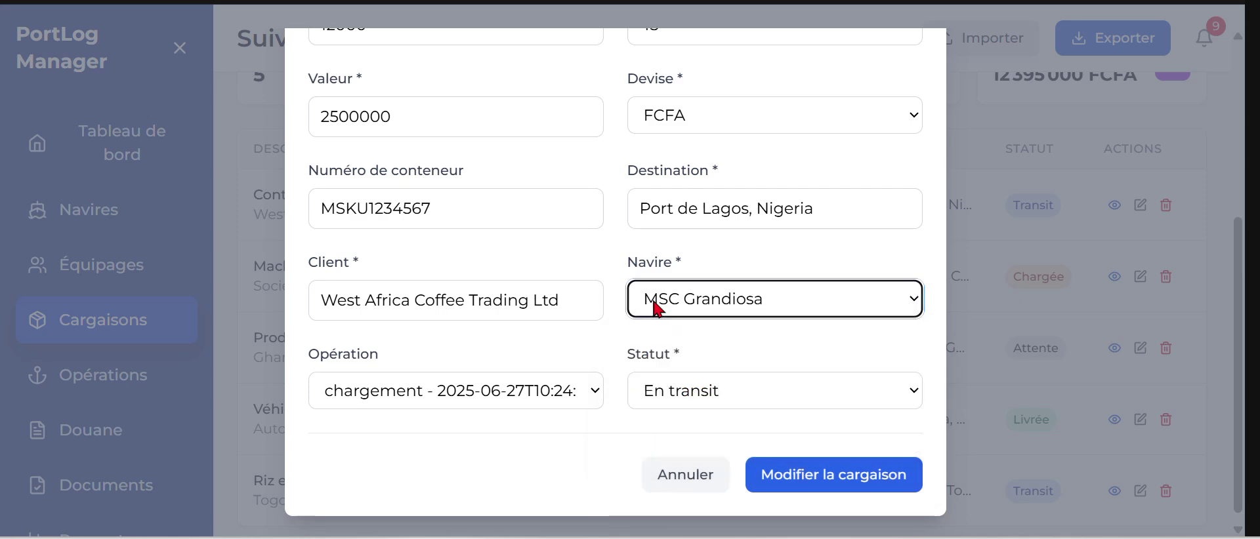
pyautogui.click(685, 394)
pyautogui.click(687, 395)
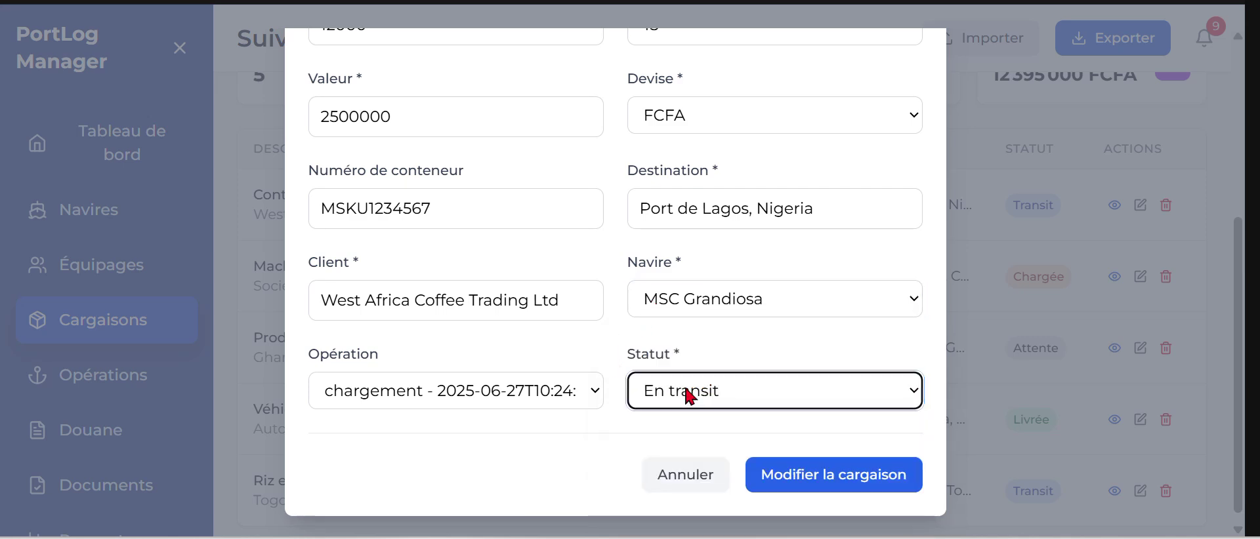
# - Examine the status choices of the coffee cargo and cancel the edit
pyautogui.click(693, 390)
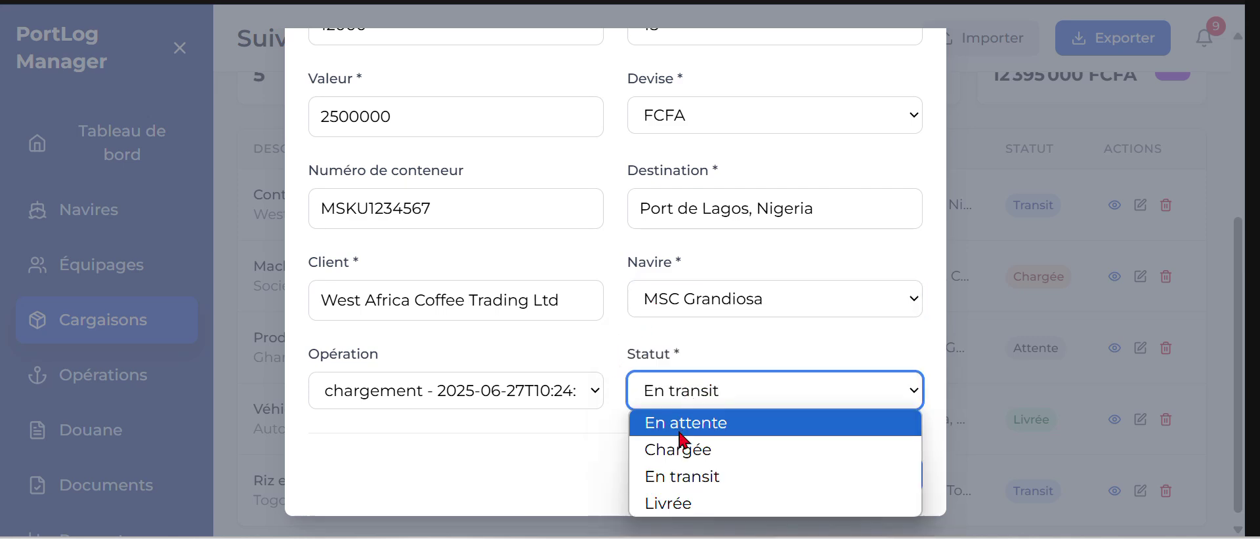
pyautogui.click(681, 387)
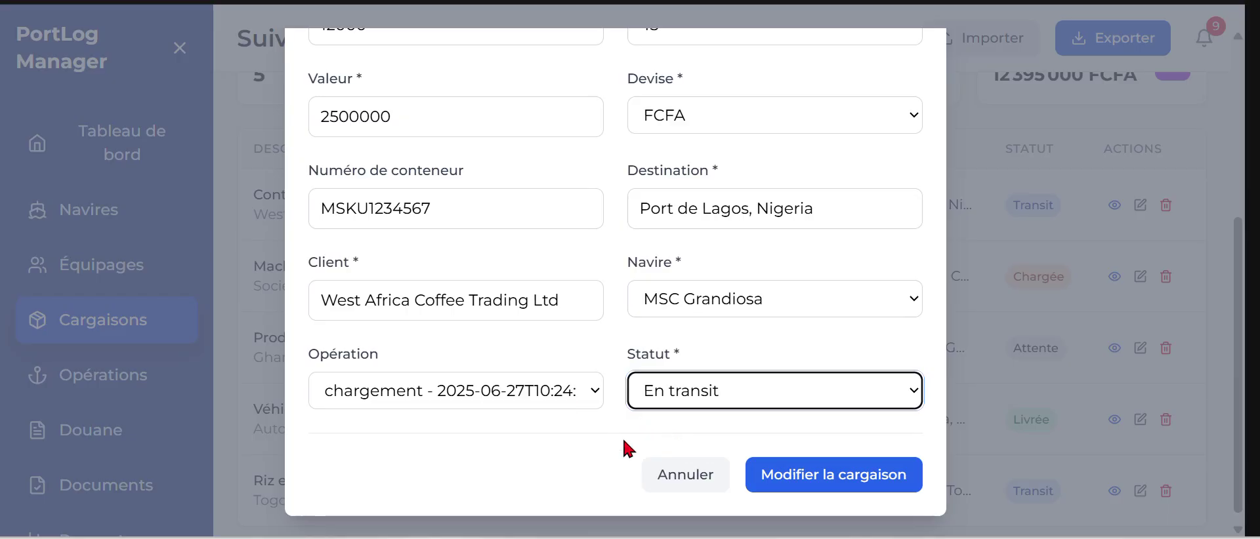
pyautogui.click(677, 476)
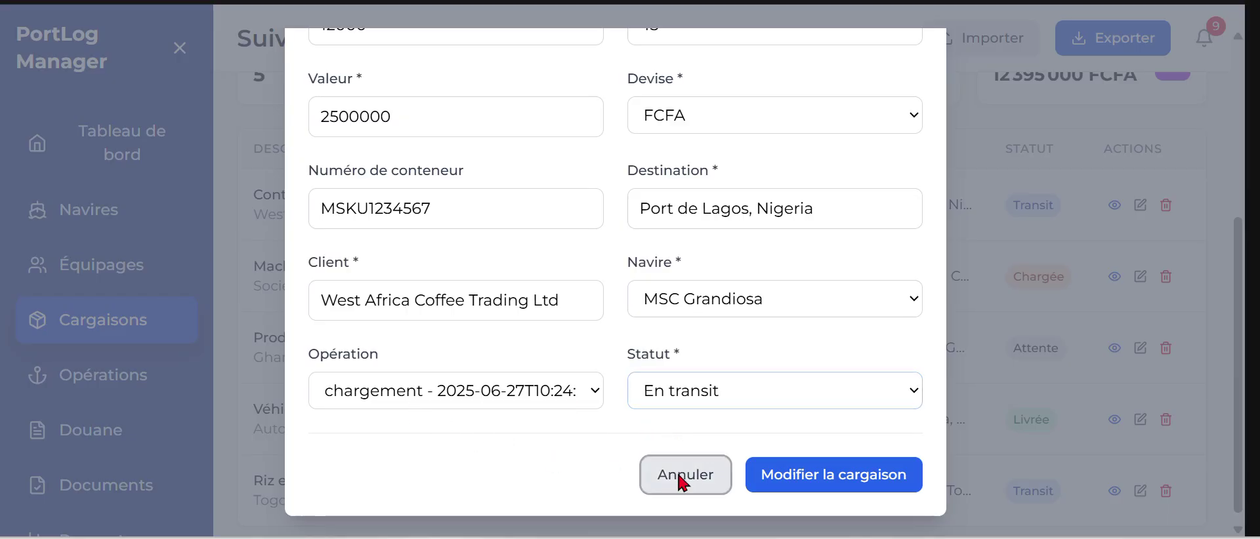
# - View the details of the coffee bean cargo, reading its description, client, weight, volume, value and destination, and close them
pyautogui.click(1115, 206)
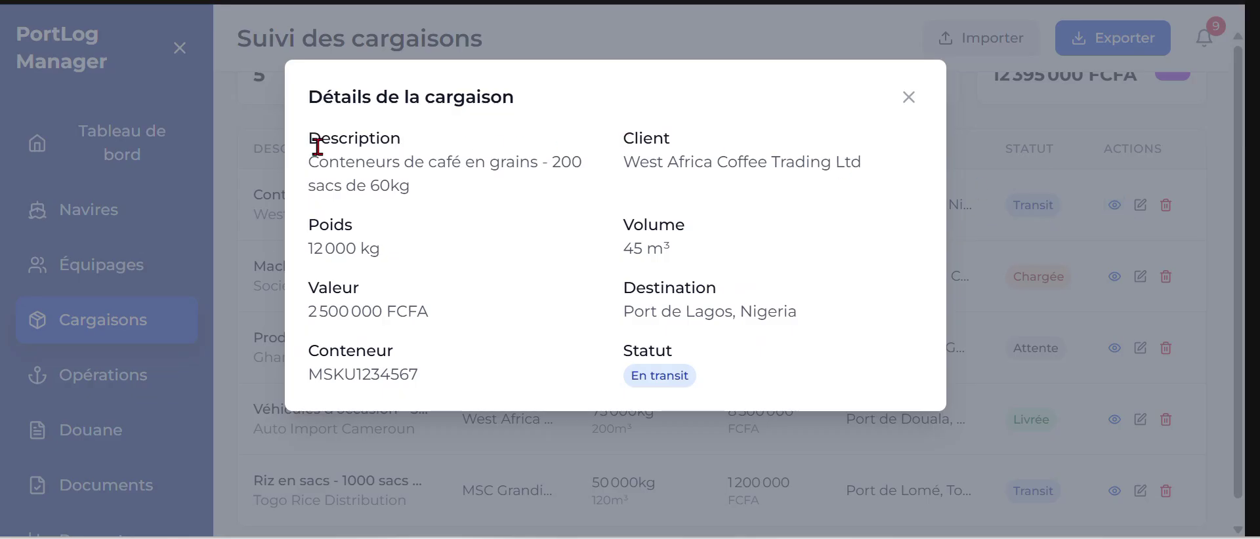
pyautogui.moveTo(317, 147); pyautogui.dragTo(440, 163)
pyautogui.doubleClick(645, 138)
pyautogui.doubleClick(630, 224)
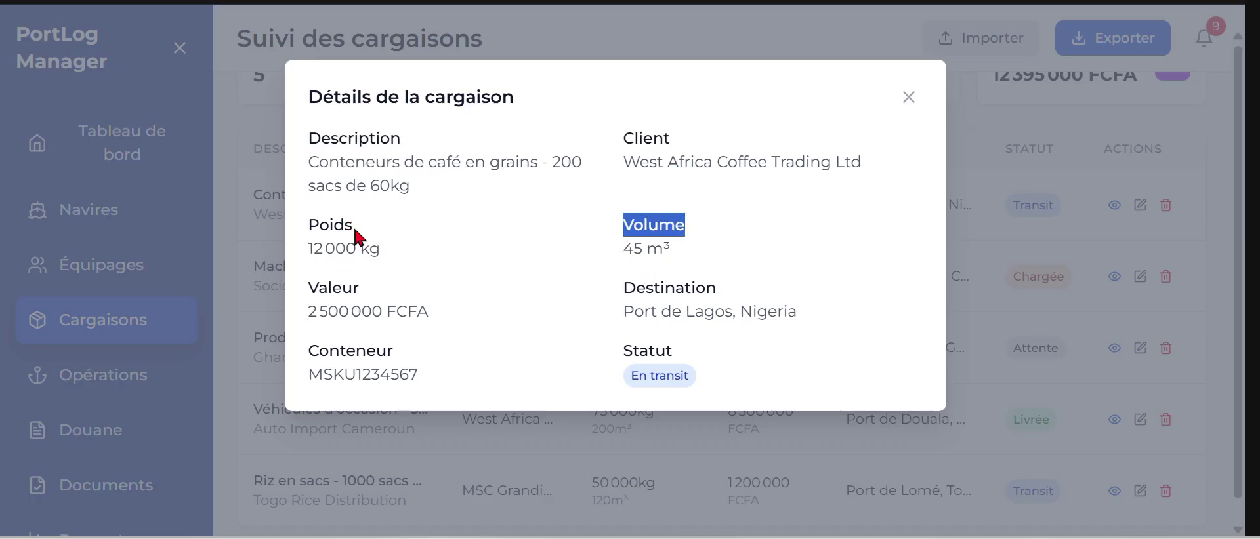
pyautogui.moveTo(354, 227); pyautogui.dragTo(317, 225)
pyautogui.moveTo(343, 289); pyautogui.dragTo(381, 286)
pyautogui.moveTo(660, 288); pyautogui.dragTo(705, 308)
pyautogui.click(464, 301)
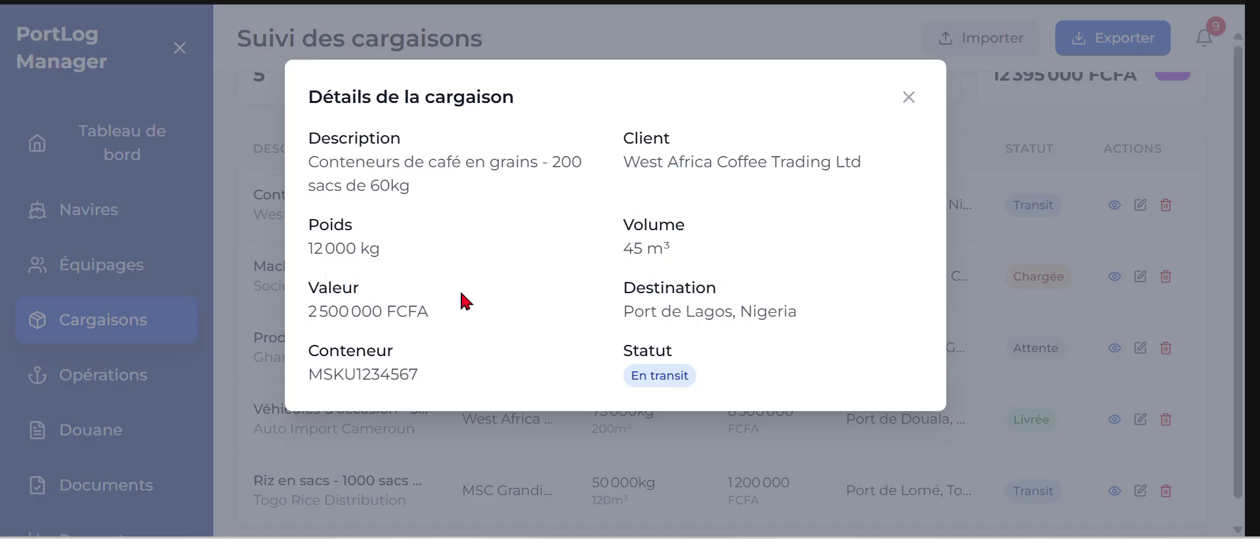
pyautogui.click(908, 98)
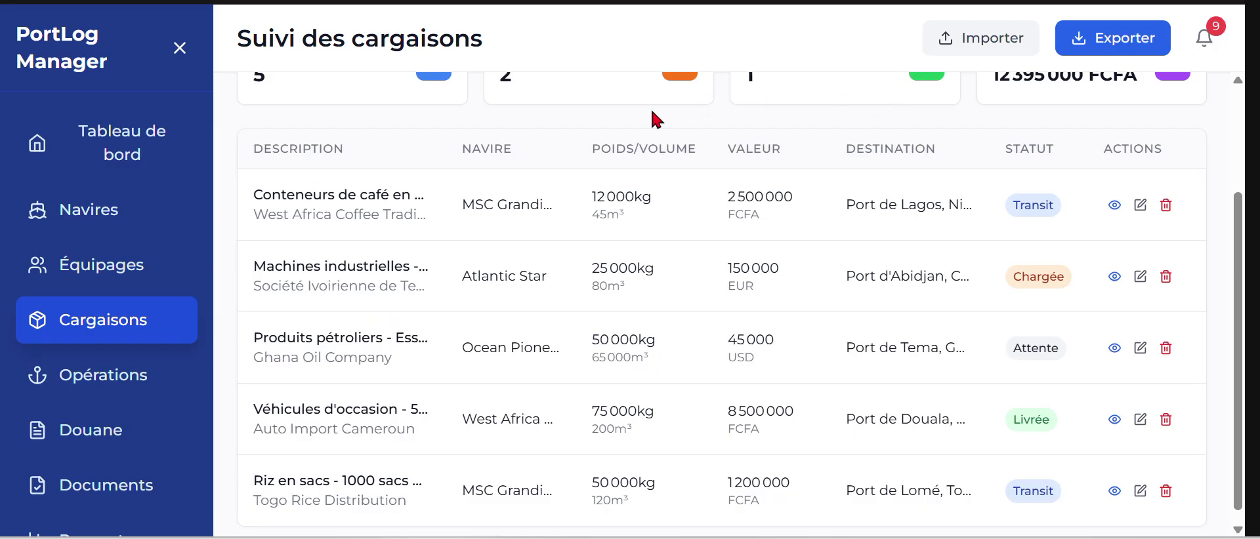
# - Open the port operations and the edit form of the MSC Grandiosa operation, check the operation type field, and cancel the edit
pyautogui.click(146, 363)
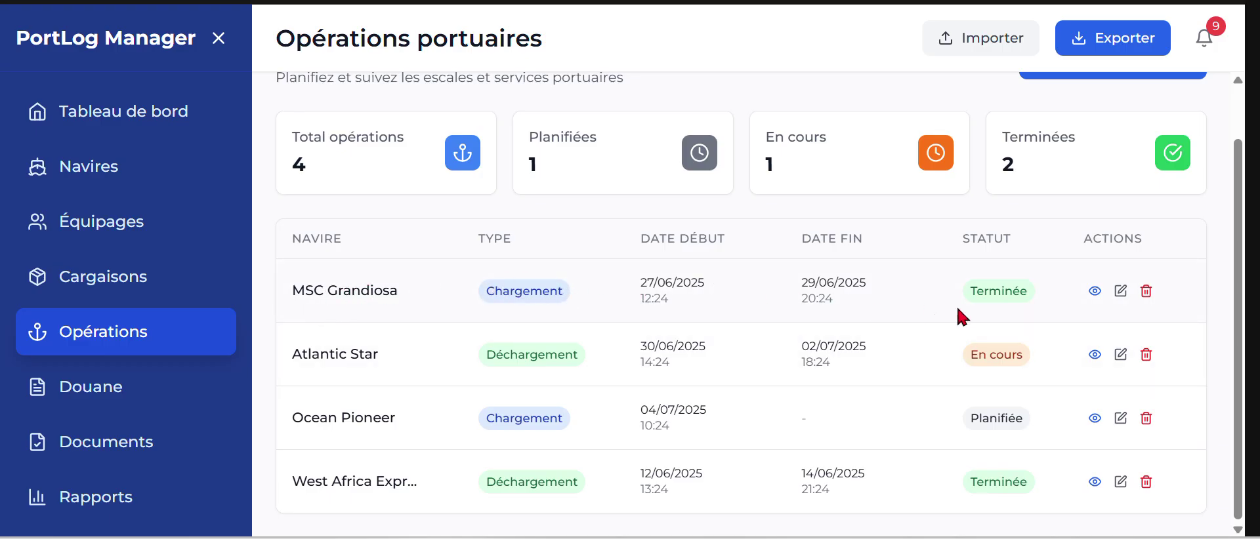
pyautogui.click(1106, 294)
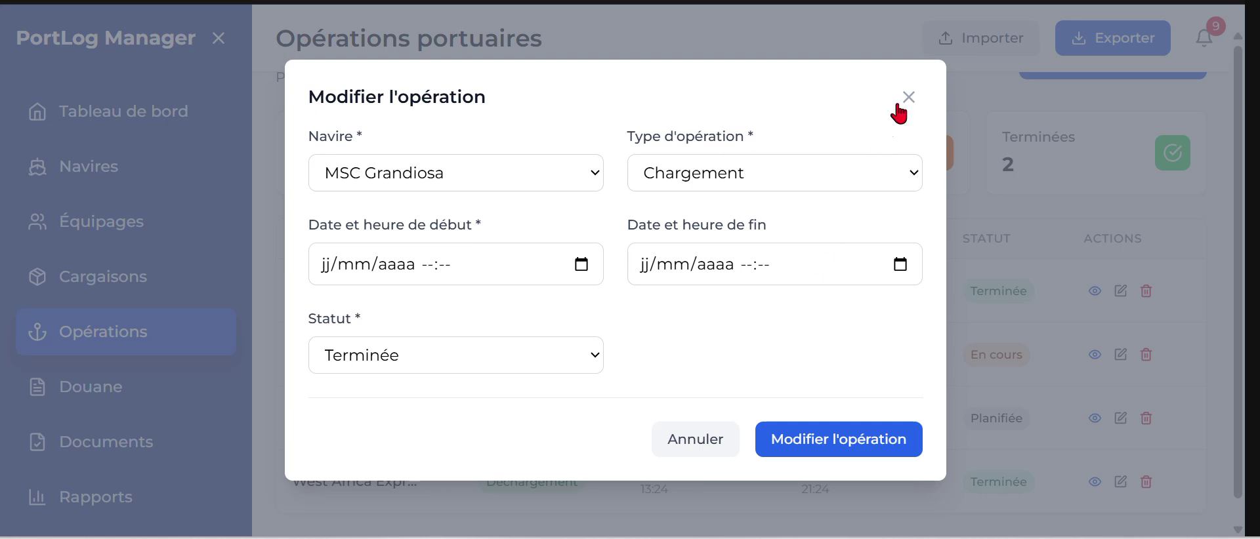
pyautogui.click(726, 174)
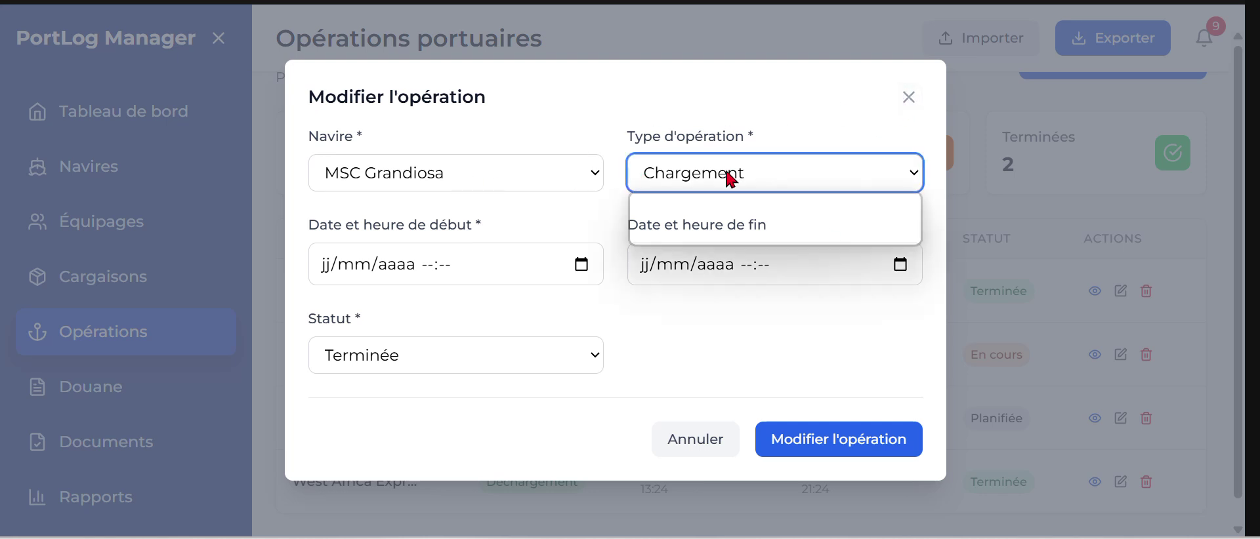
pyautogui.click(723, 169)
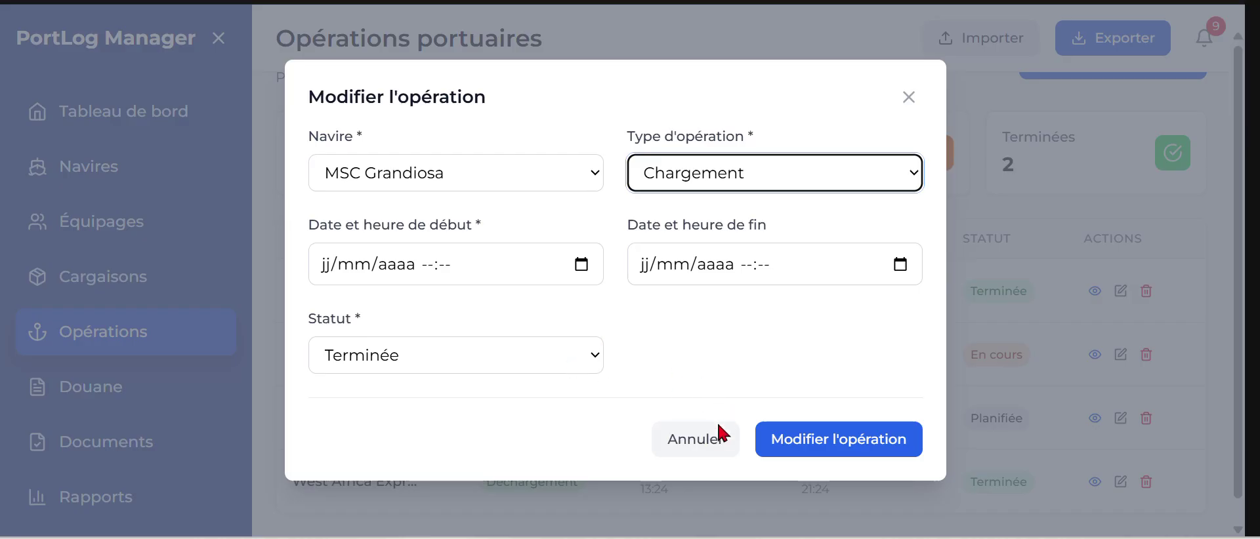
pyautogui.click(695, 434)
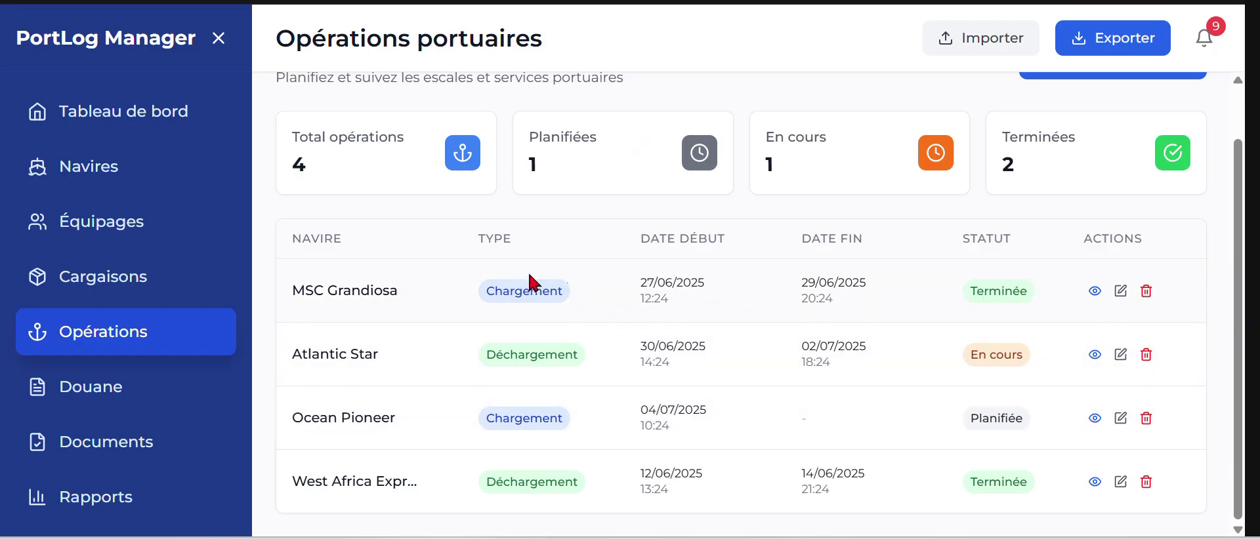
# - Open the customs formalities, view the details of the coffee containers' formality with its bordereau number, and close them
pyautogui.click(146, 397)
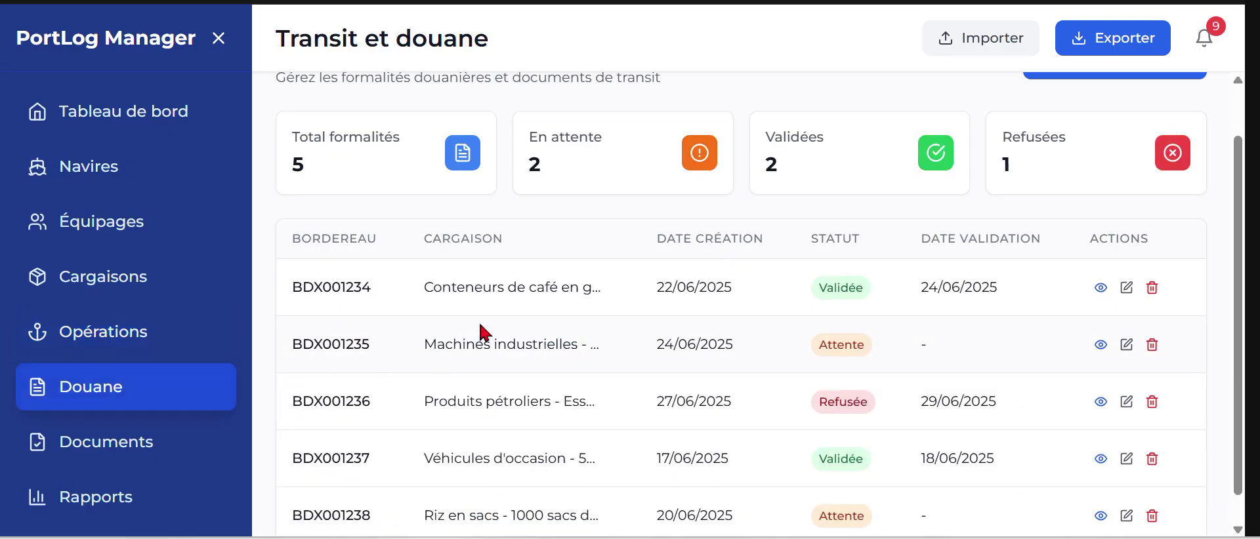
pyautogui.scroll(-1, 506, 278)
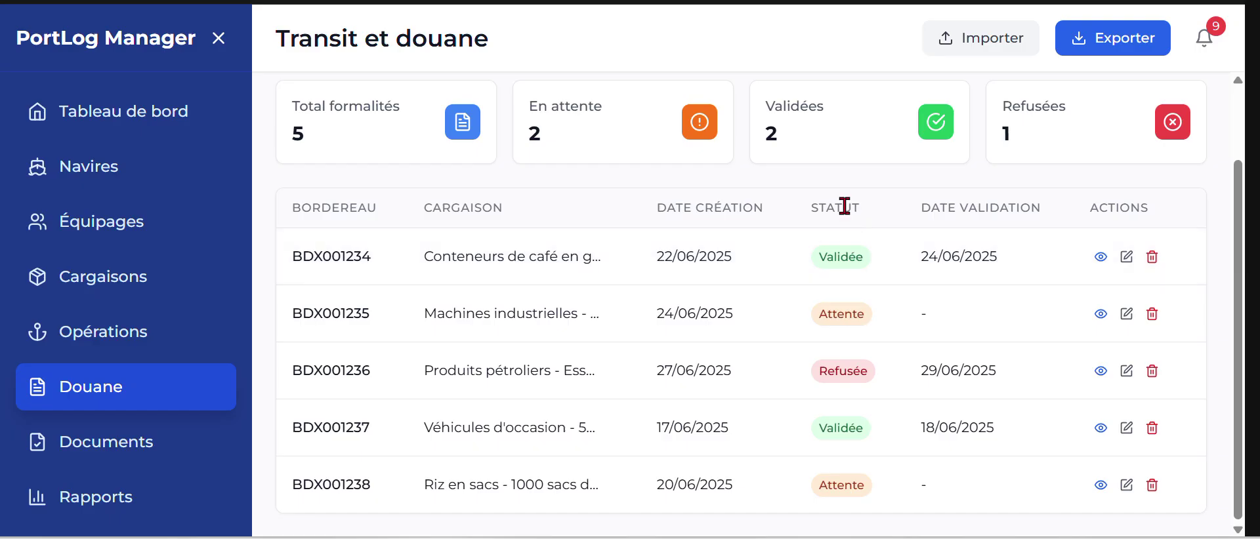
pyautogui.click(1100, 257)
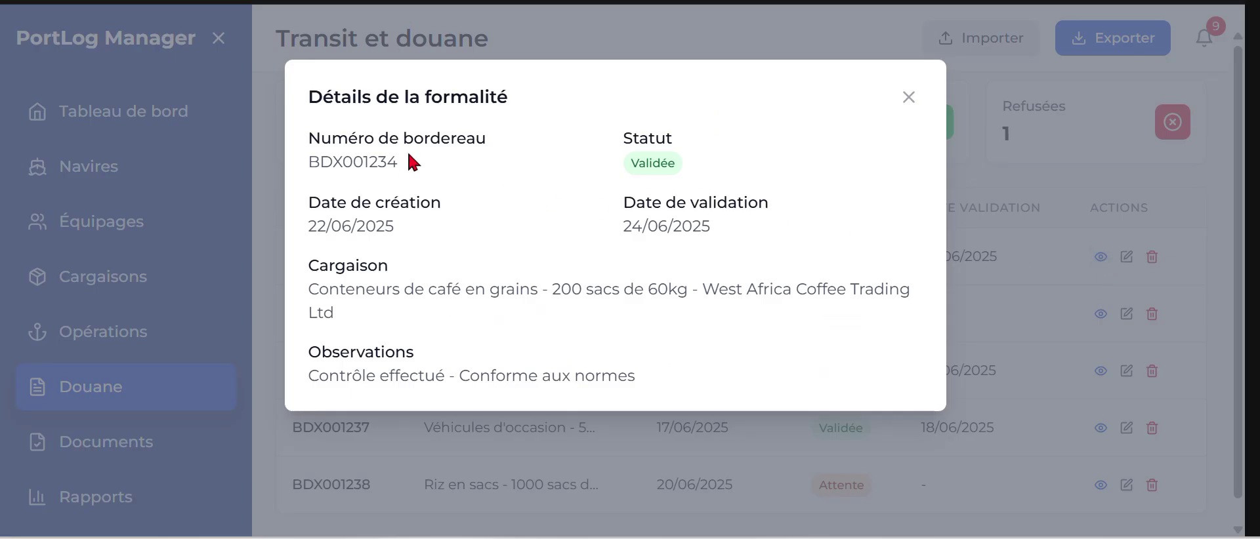
pyautogui.doubleClick(383, 161)
pyautogui.click(908, 97)
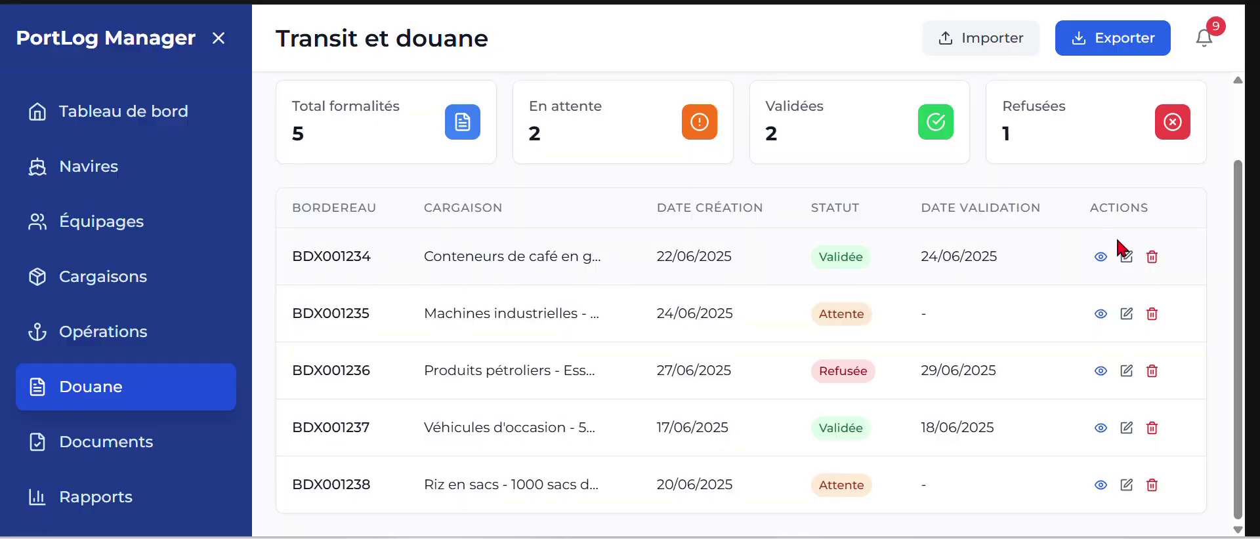
# - Examine the cargo, status and observations fields in the edit form of the coffee containers' formality, and close it without saving
pyautogui.click(1126, 257)
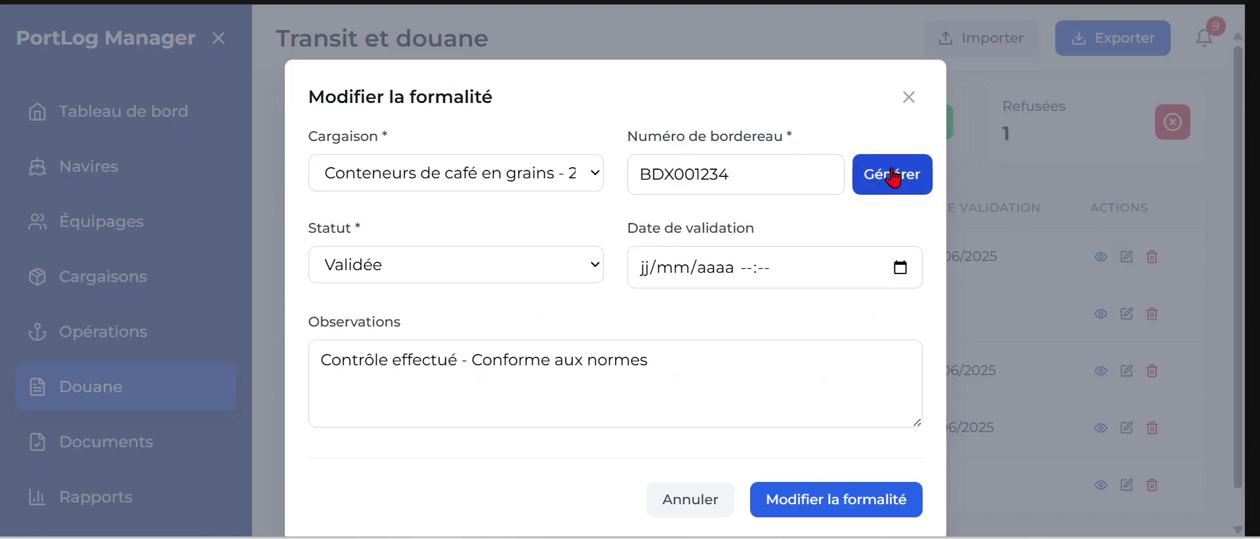
pyautogui.click(554, 187)
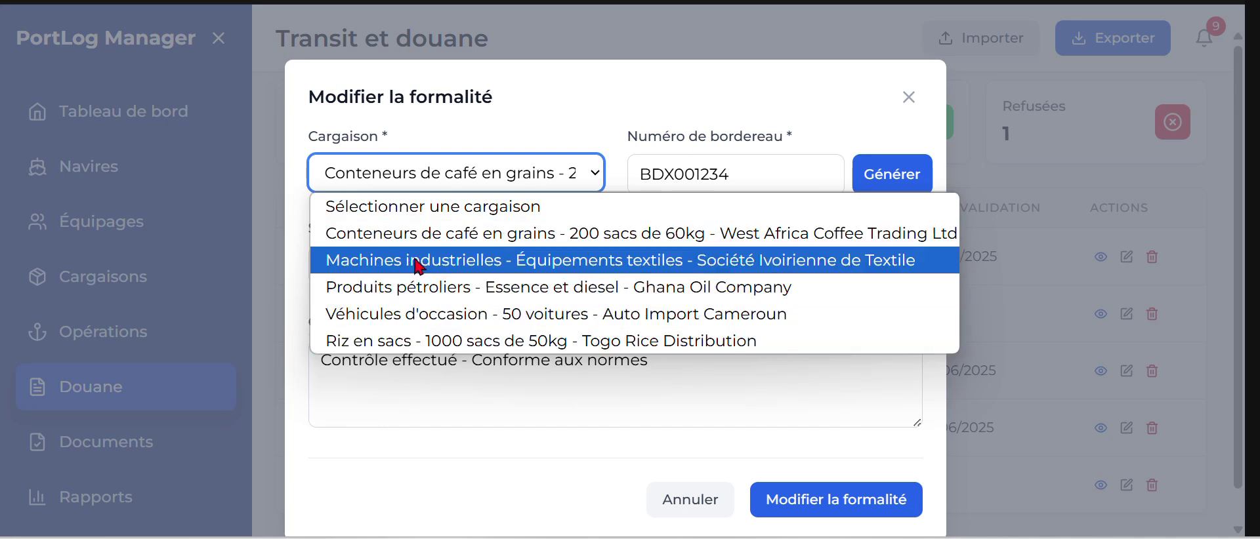
pyautogui.click(417, 402)
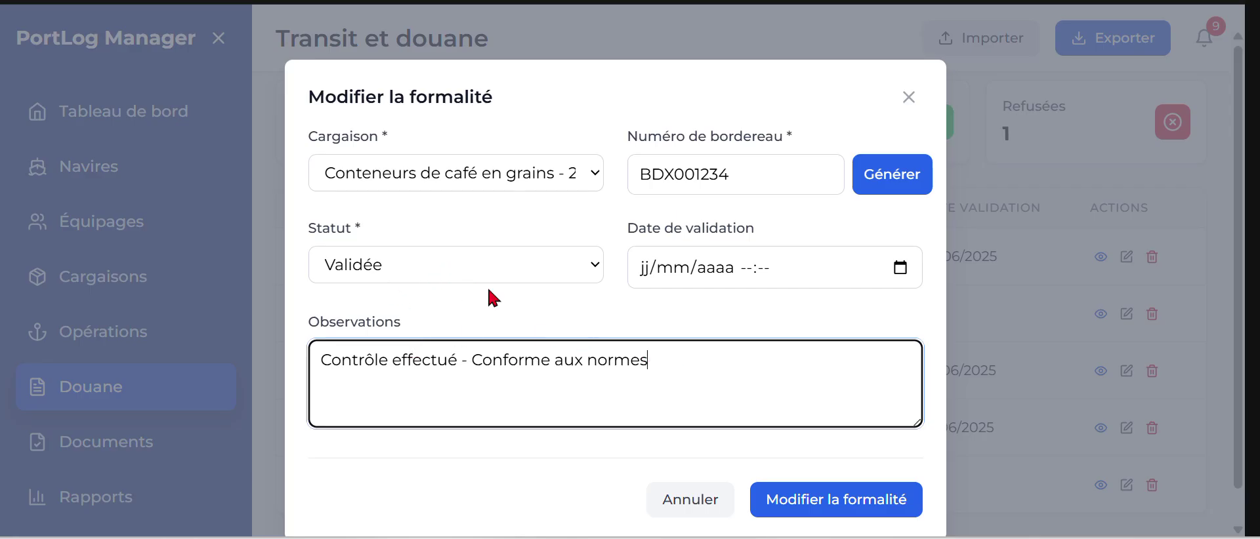
pyautogui.click(448, 269)
pyautogui.click(448, 269)
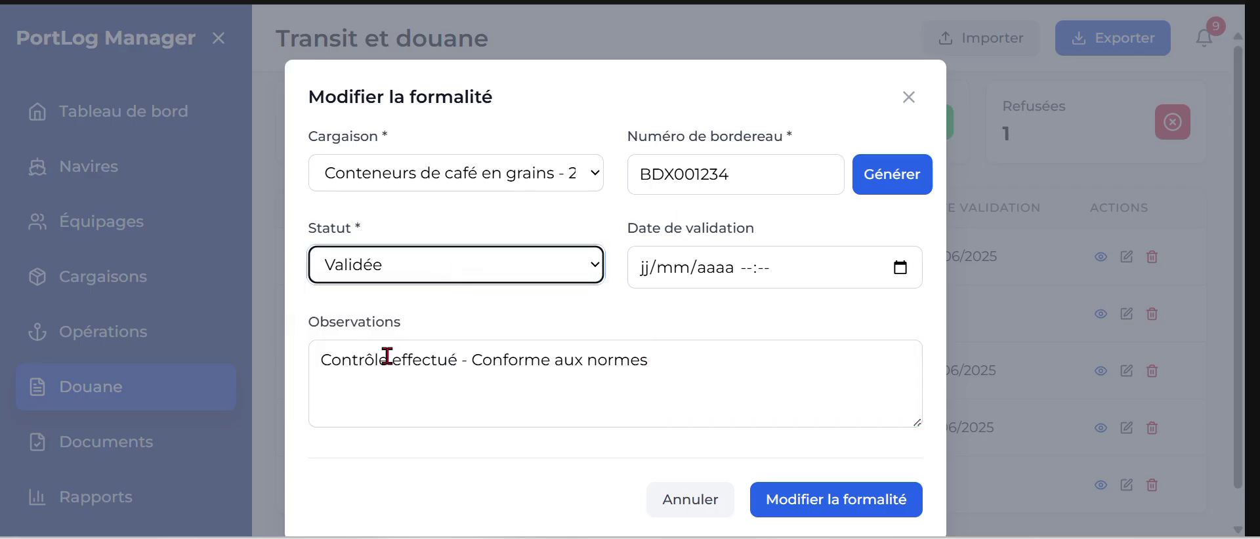
pyautogui.moveTo(323, 365); pyautogui.dragTo(663, 359)
pyautogui.click(689, 379)
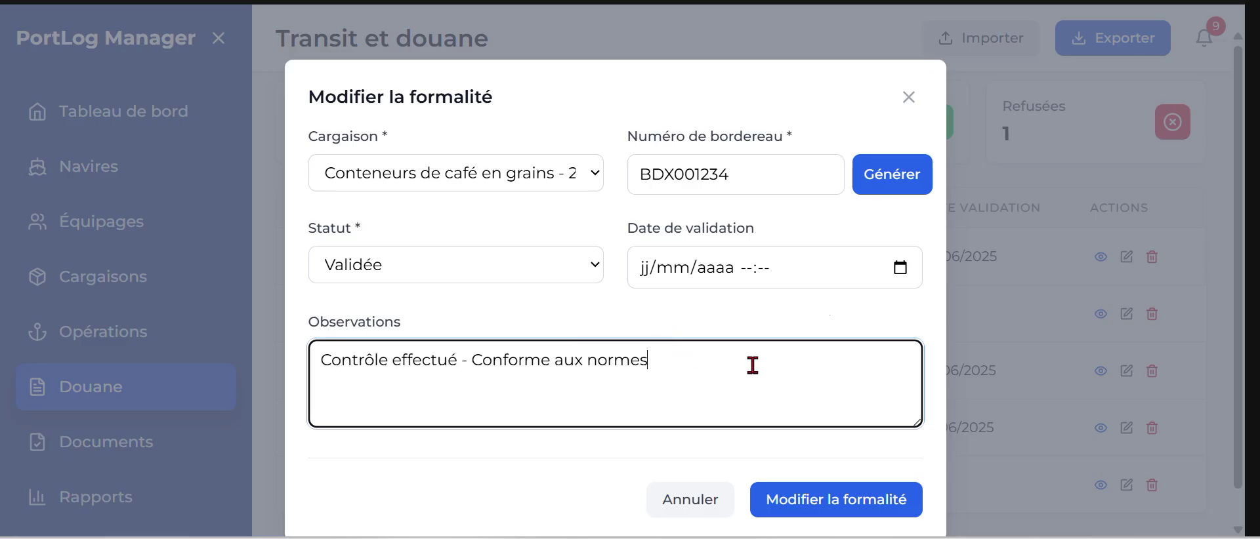
pyautogui.click(898, 100)
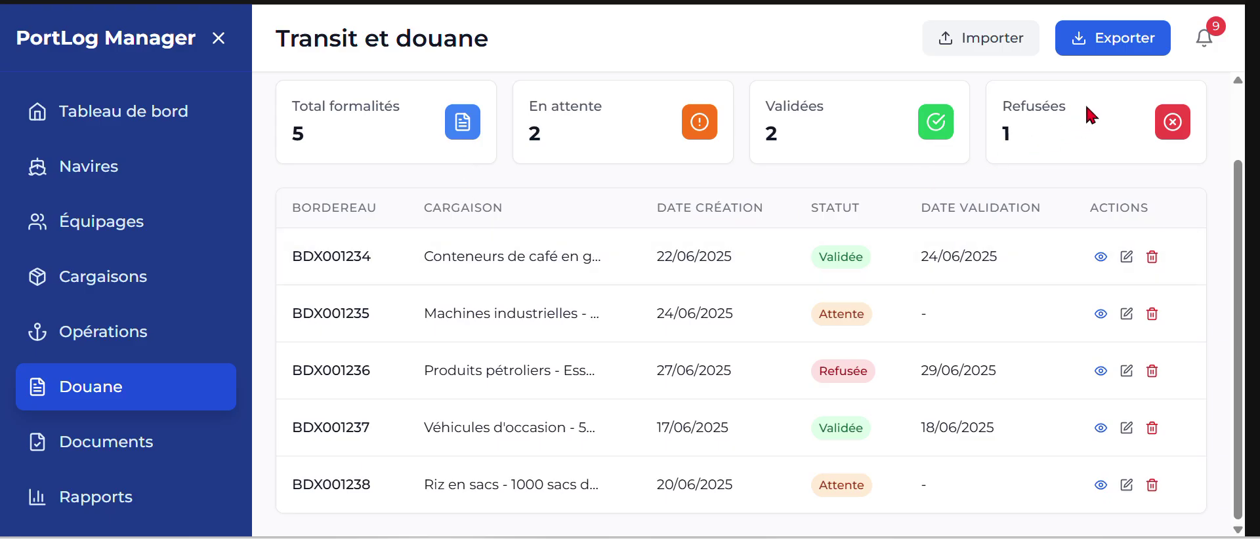
# - Open the document generation section and look over its data selection and document types
pyautogui.scroll(2, 1082, 124)
pyautogui.scroll(-2, 1090, 135)
pyautogui.click(95, 446)
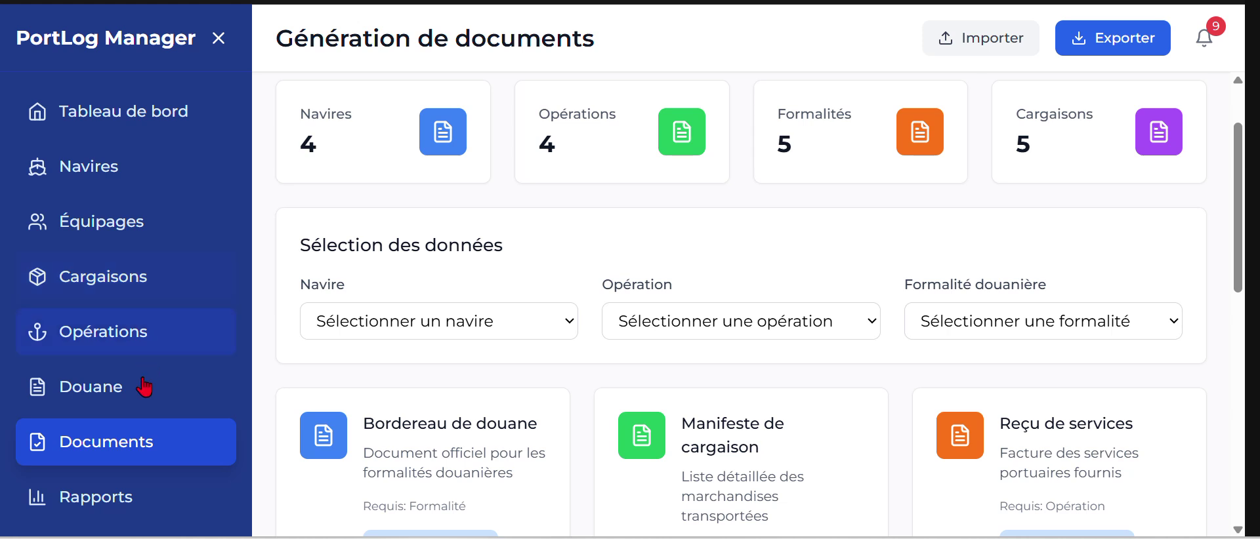
pyautogui.scroll(-2, 383, 345)
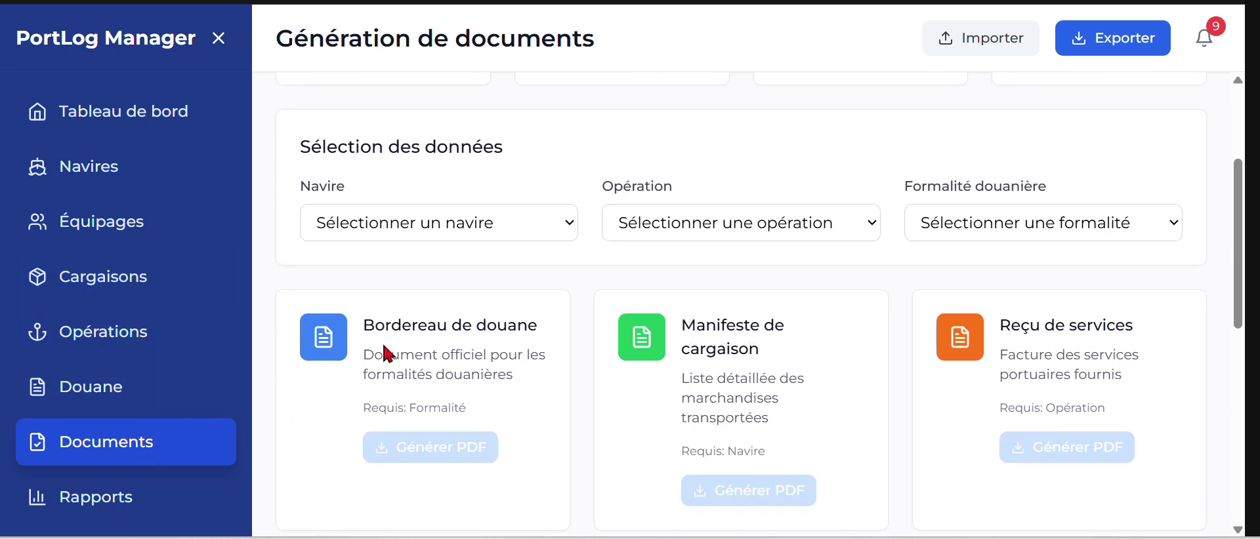
pyautogui.scroll(2, 430, 238)
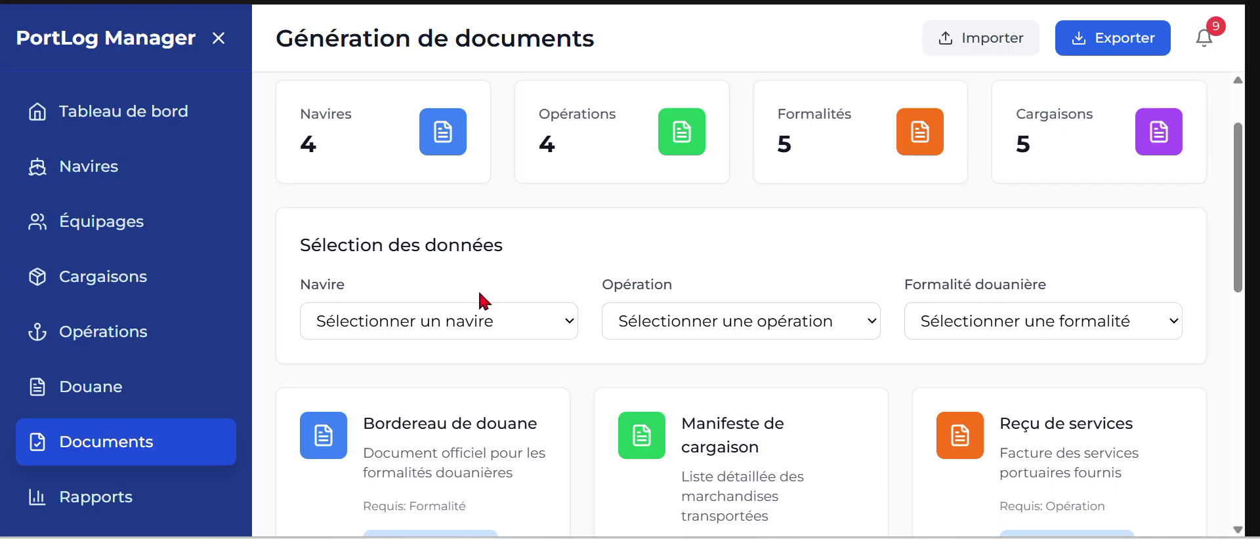
# - Select MSC Grandiosa (conteneurs) as the ship and review the cargo manifest and Rapport d'escale document types
pyautogui.click(478, 324)
pyautogui.click(413, 383)
pyautogui.scroll(-5, 509, 242)
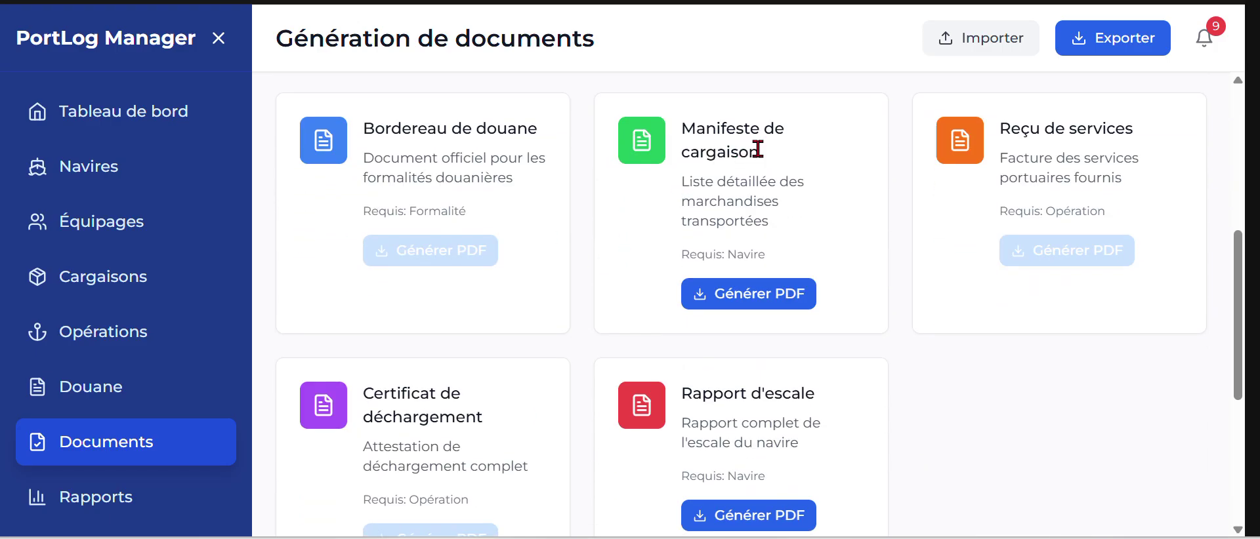
pyautogui.moveTo(758, 150); pyautogui.dragTo(684, 119)
pyautogui.moveTo(815, 393); pyautogui.dragTo(690, 387)
pyautogui.moveTo(792, 443); pyautogui.dragTo(685, 423)
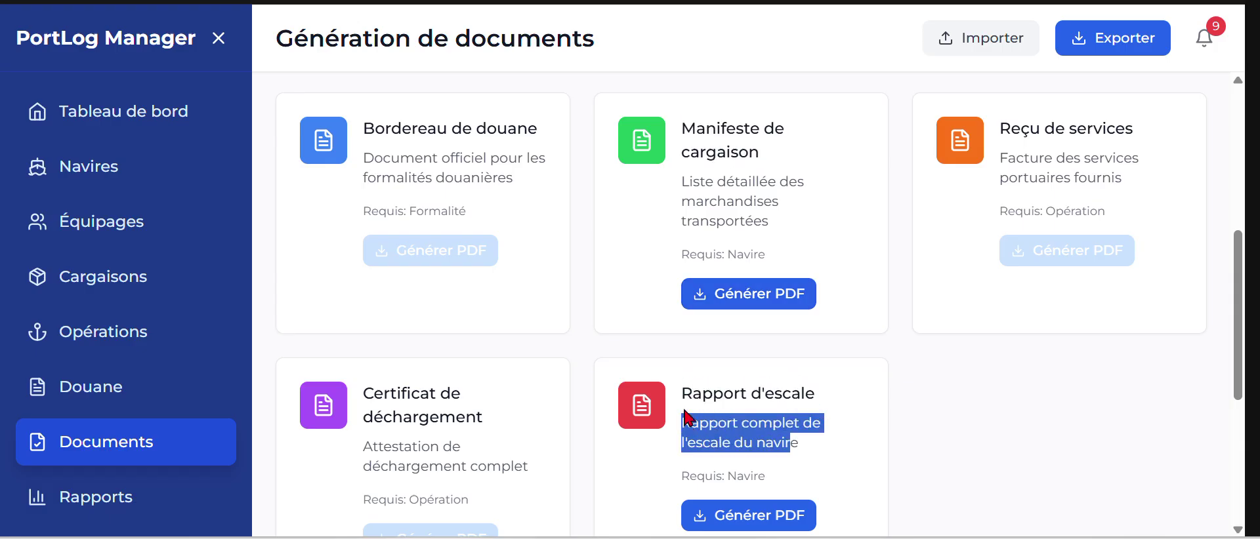
# - Generate the cargo manifest PDF for MSC Grandiosa and acknowledge the confirmation
pyautogui.scroll(3, 684, 418)
pyautogui.click(400, 226)
pyautogui.click(400, 226)
pyautogui.scroll(-2, 629, 352)
pyautogui.moveTo(766, 325); pyautogui.dragTo(686, 282)
pyautogui.click(722, 304)
pyautogui.scroll(-2, 774, 328)
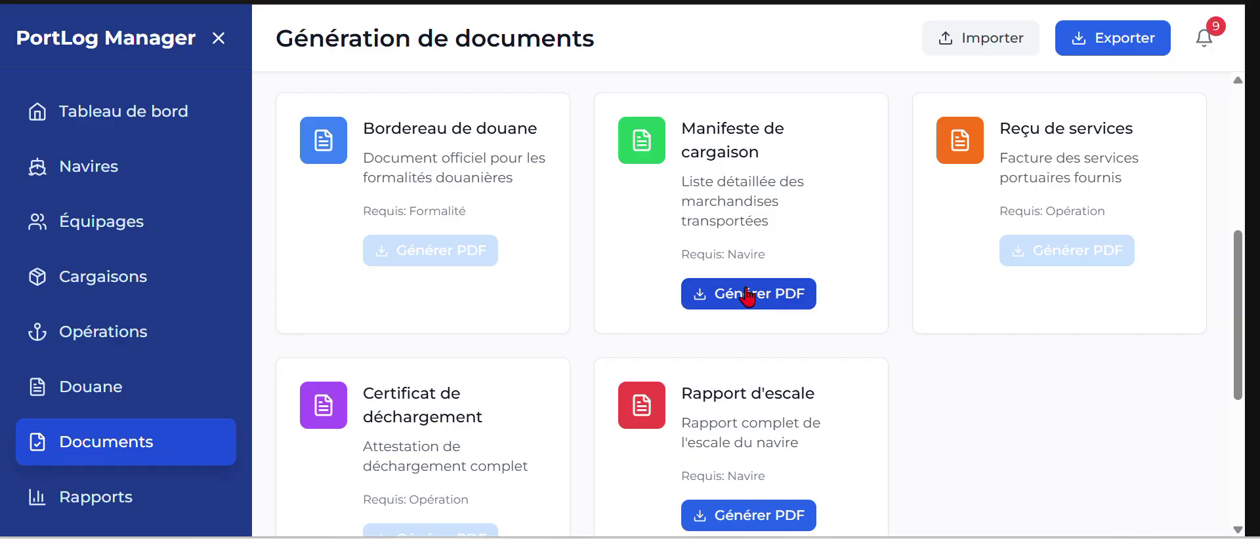
pyautogui.scroll(2, 746, 296)
pyautogui.click(768, 394)
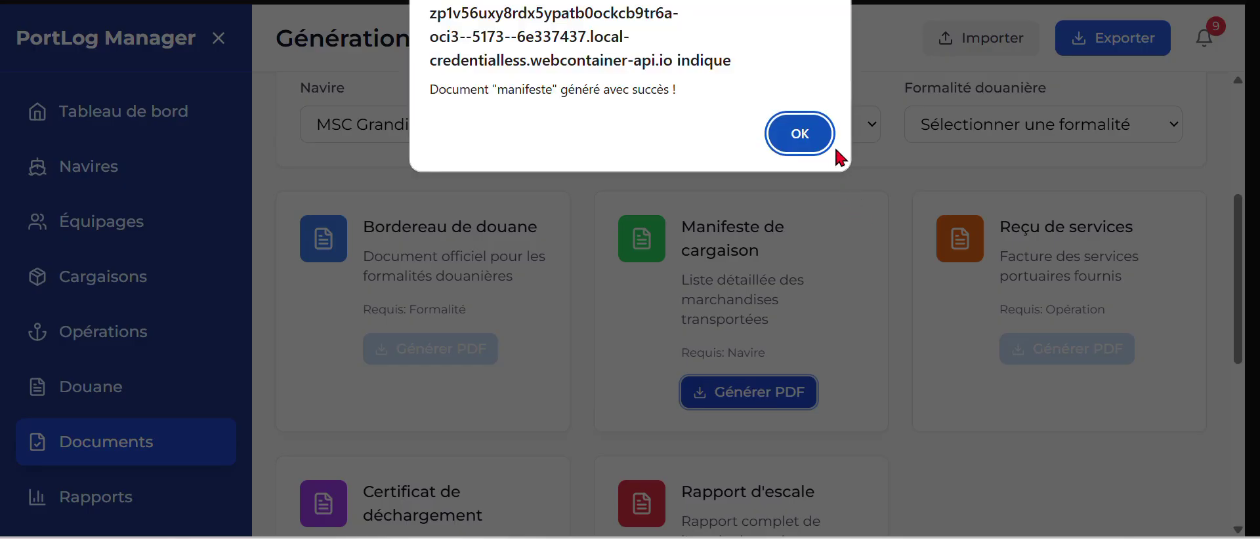
pyautogui.click(807, 135)
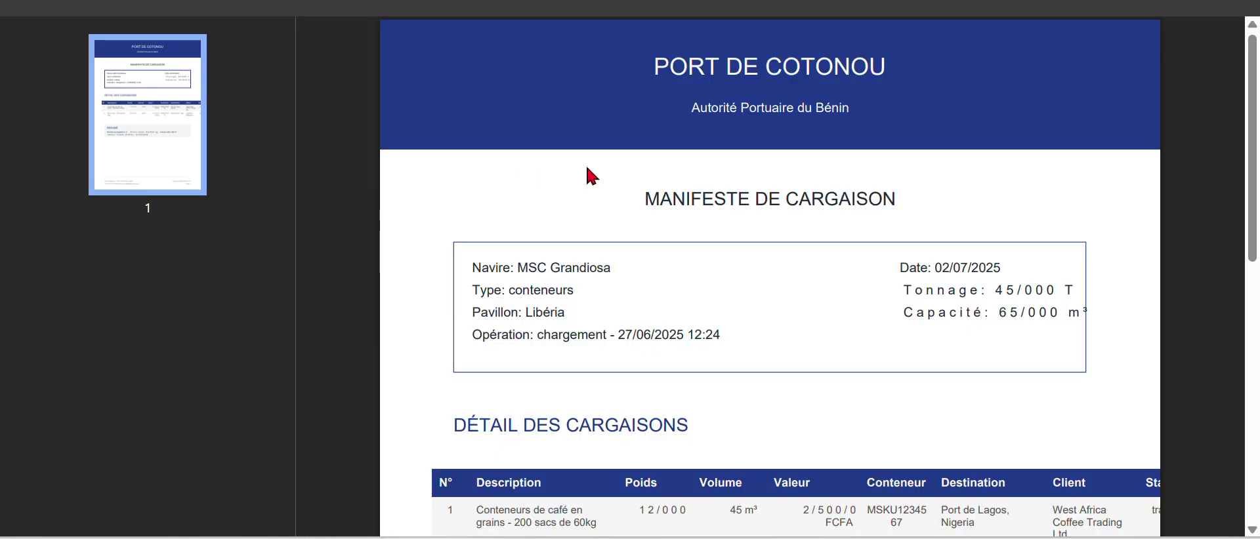
# - Review the ship information and cargo details in the generated manifest, and close the PDF
pyautogui.scroll(-2, 591, 174)
pyautogui.moveTo(611, 171); pyautogui.dragTo(542, 171)
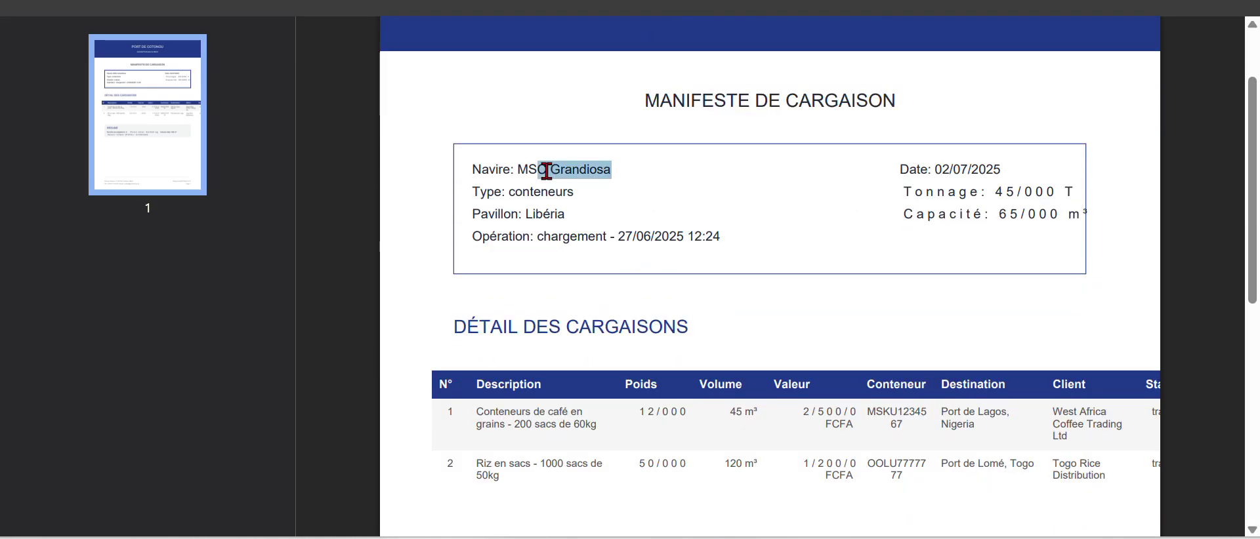
pyautogui.scroll(-4, 542, 194)
pyautogui.moveTo(506, 228); pyautogui.dragTo(687, 34)
pyautogui.hotkey('ctrl', 'w')
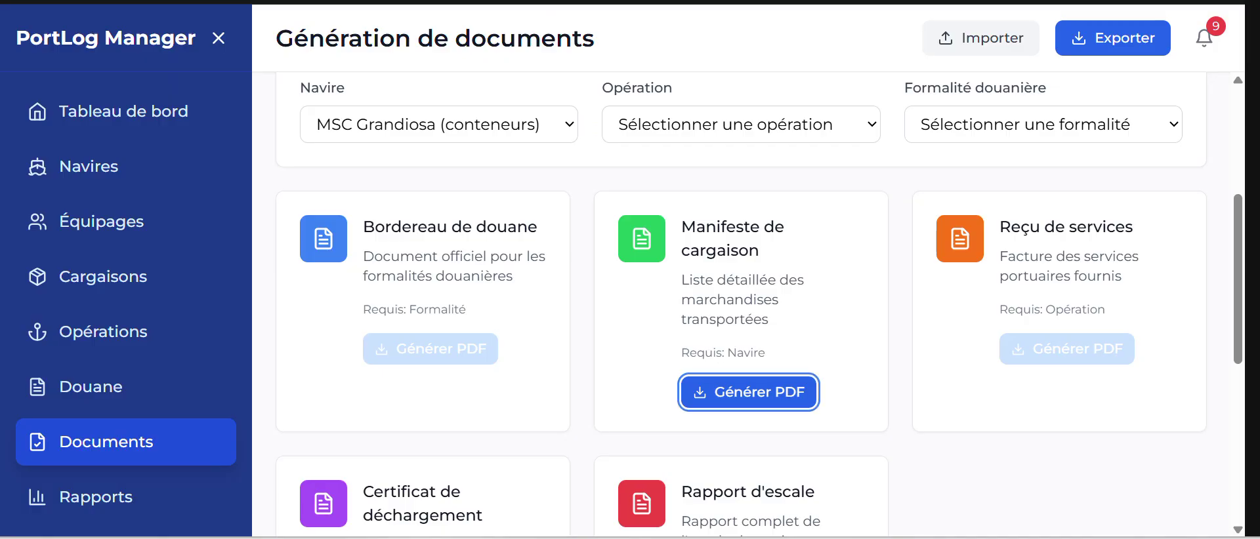
# - Select the operation chargement - MSC Grandiosa (27/06/2025) and a customs formality as data for the remaining documents
pyautogui.scroll(-2, 532, 217)
pyautogui.scroll(3, 617, 216)
pyautogui.click(721, 223)
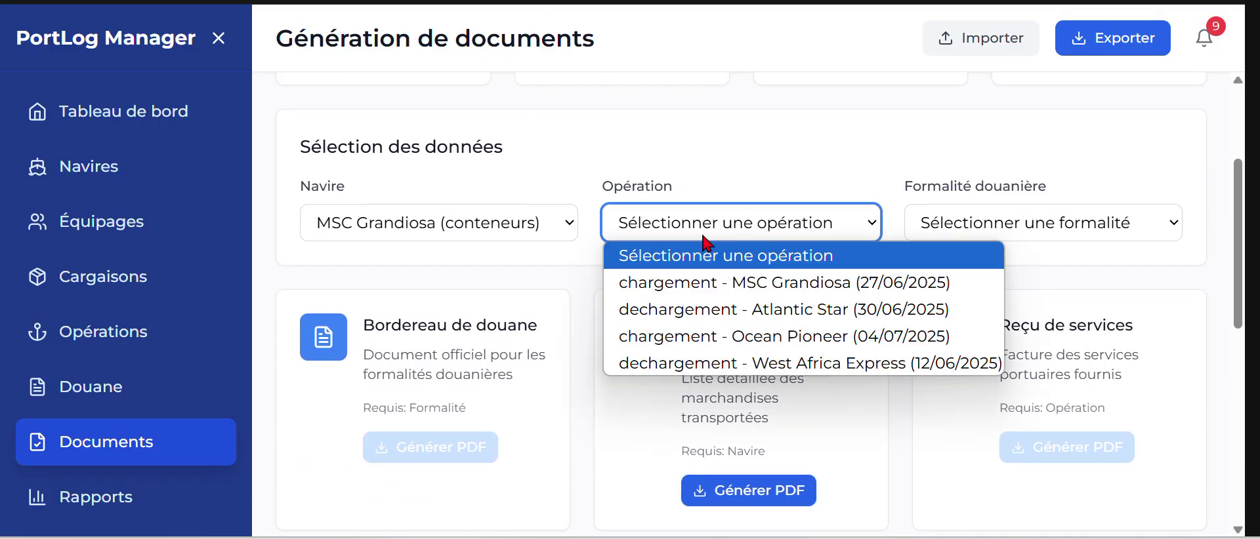
pyautogui.click(694, 285)
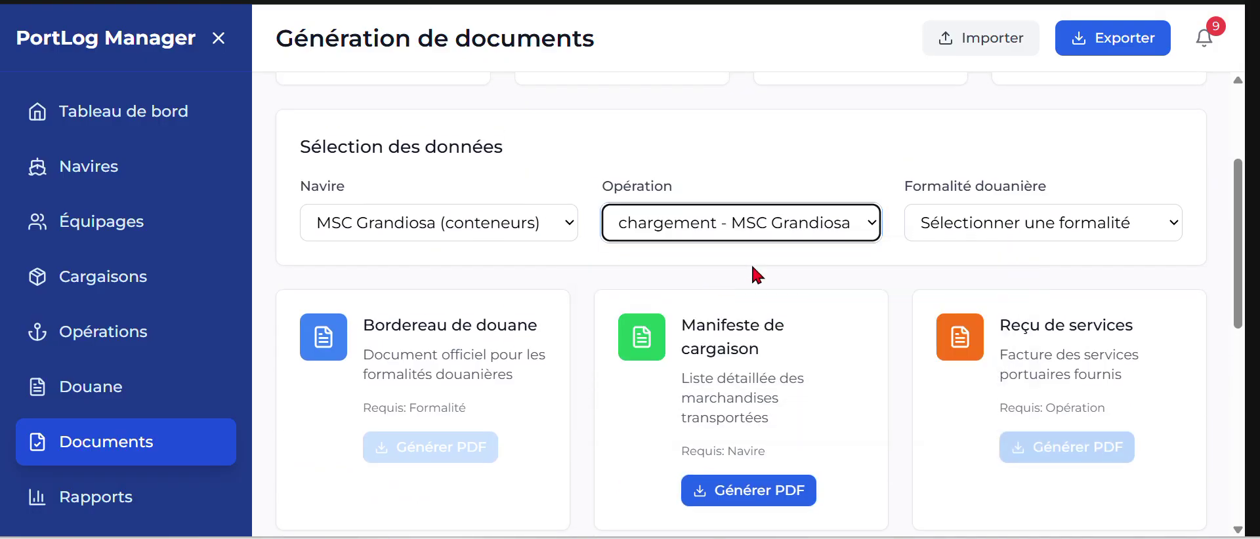
pyautogui.click(1031, 226)
pyautogui.click(951, 289)
pyautogui.scroll(-3, 781, 278)
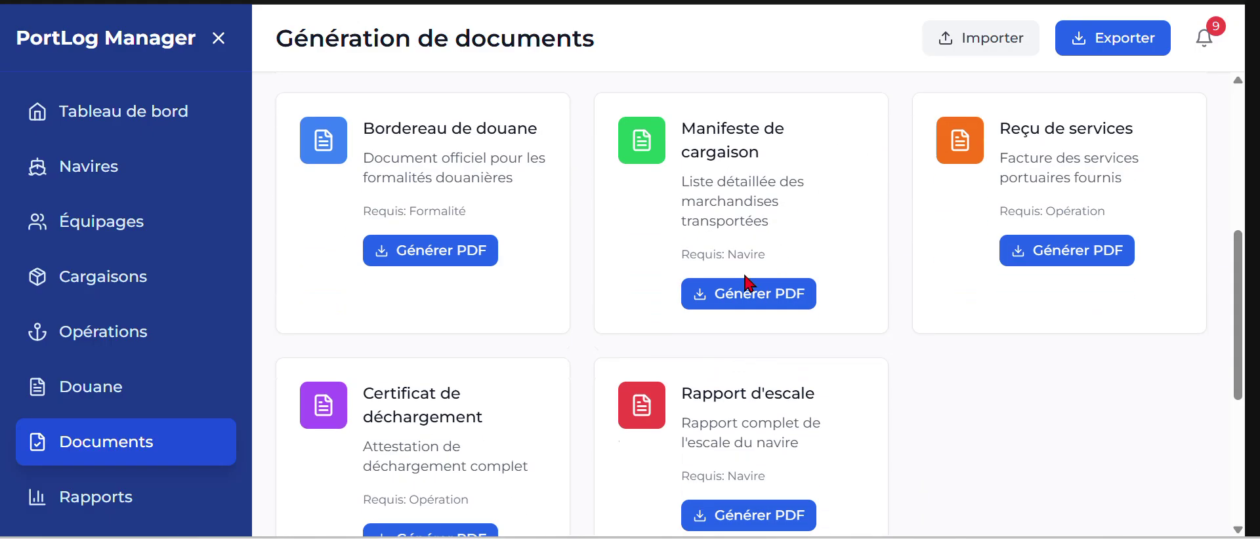
# - Examine the descriptions and required data of the customs slip, cargo manifest, service receipt, unloading certificate and Rapport d'escale document types
pyautogui.scroll(-2, 420, 243)
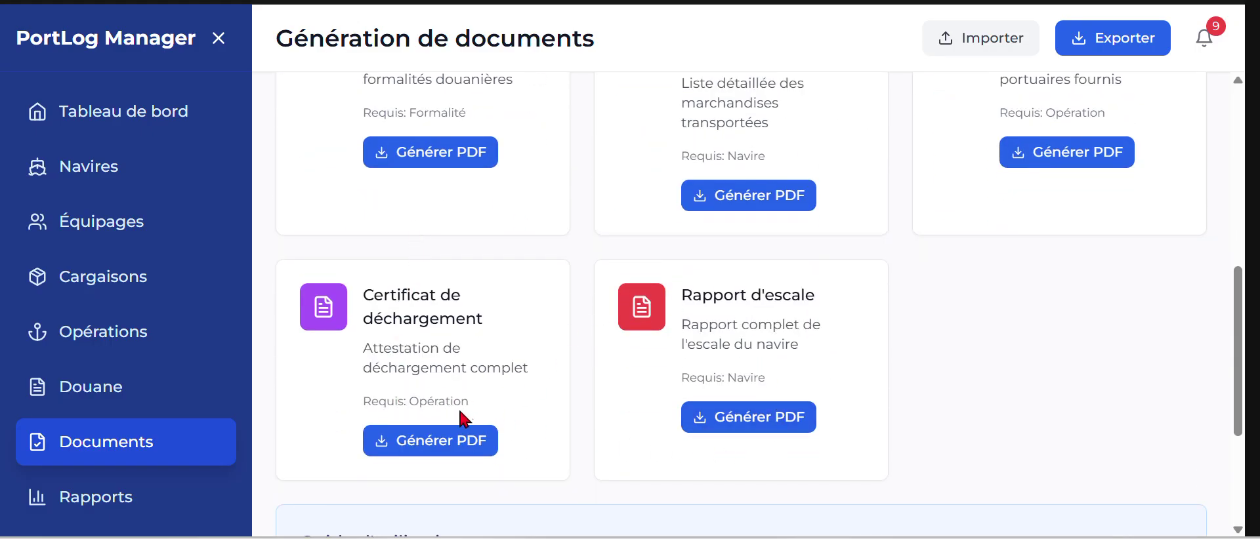
pyautogui.scroll(2, 590, 393)
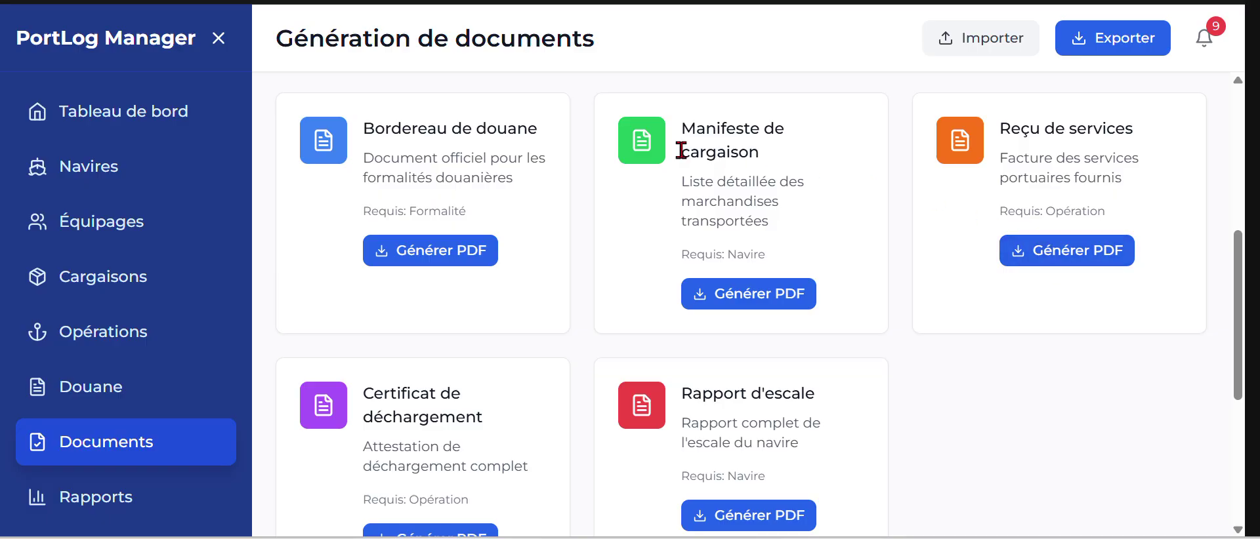
pyautogui.scroll(-5, 459, 248)
pyautogui.scroll(6, 754, 262)
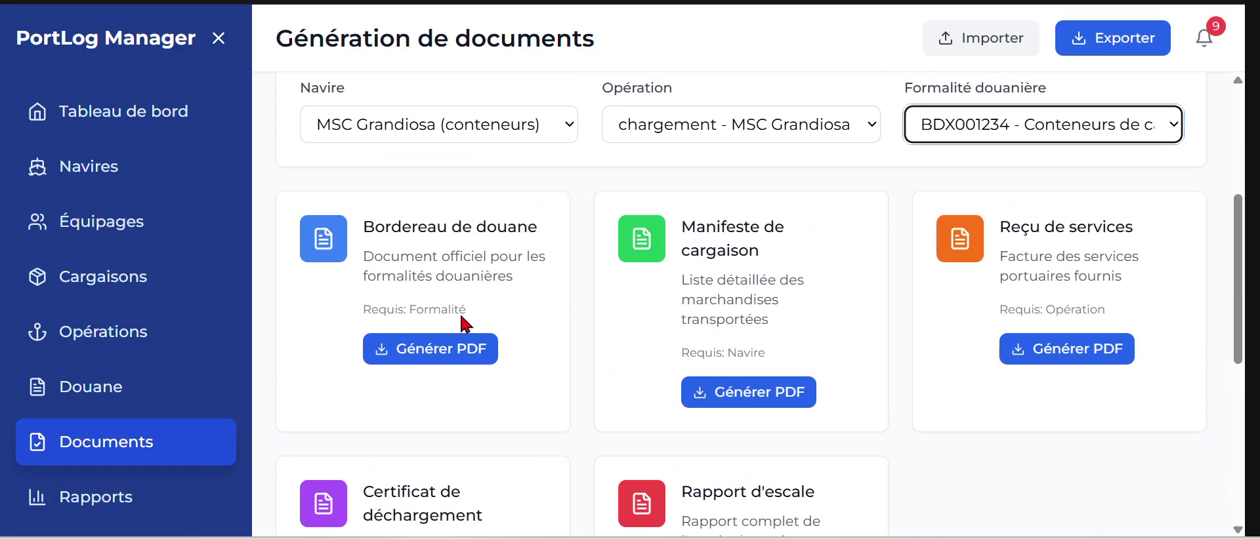
pyautogui.moveTo(507, 281); pyautogui.dragTo(368, 250)
pyautogui.moveTo(1141, 289); pyautogui.dragTo(992, 249)
pyautogui.scroll(-3, 793, 257)
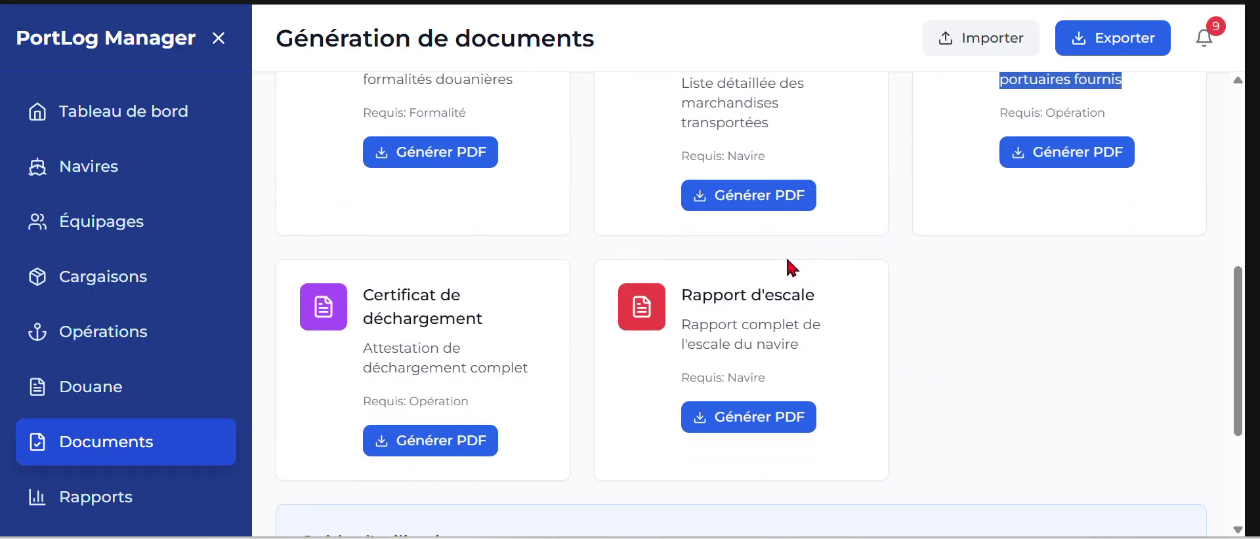
pyautogui.moveTo(798, 341); pyautogui.dragTo(694, 325)
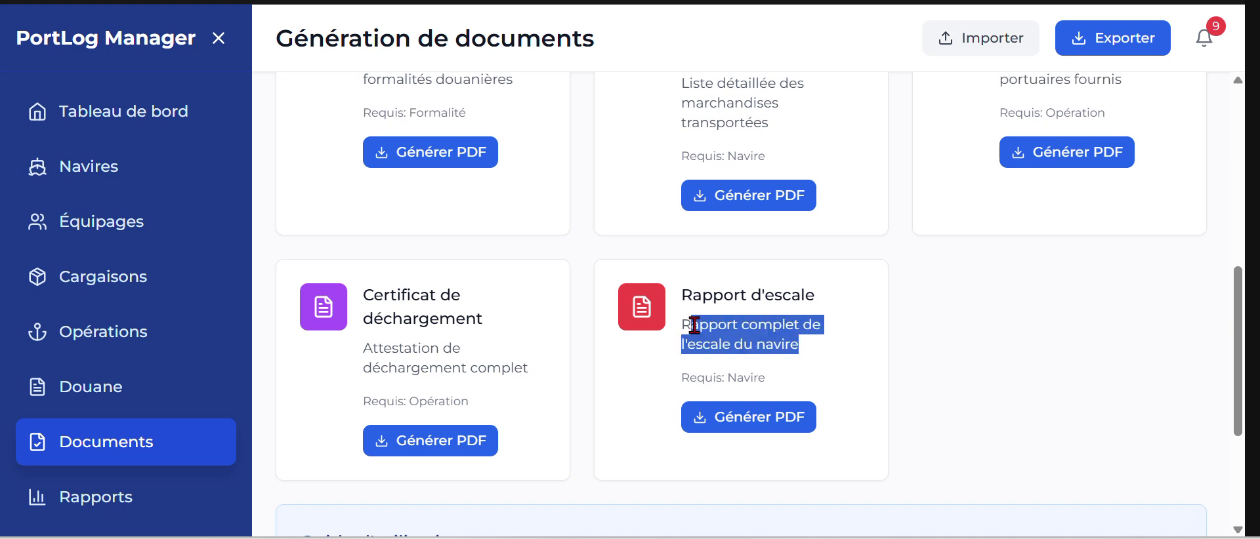
pyautogui.moveTo(528, 369); pyautogui.dragTo(365, 353)
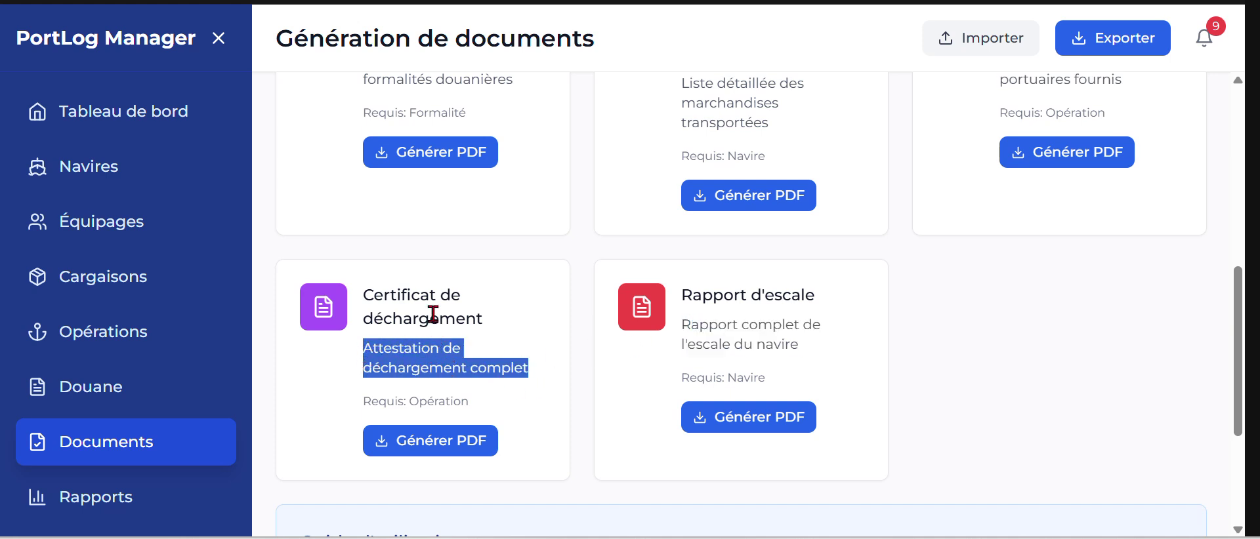
pyautogui.click(506, 326)
pyautogui.scroll(-2, 393, 328)
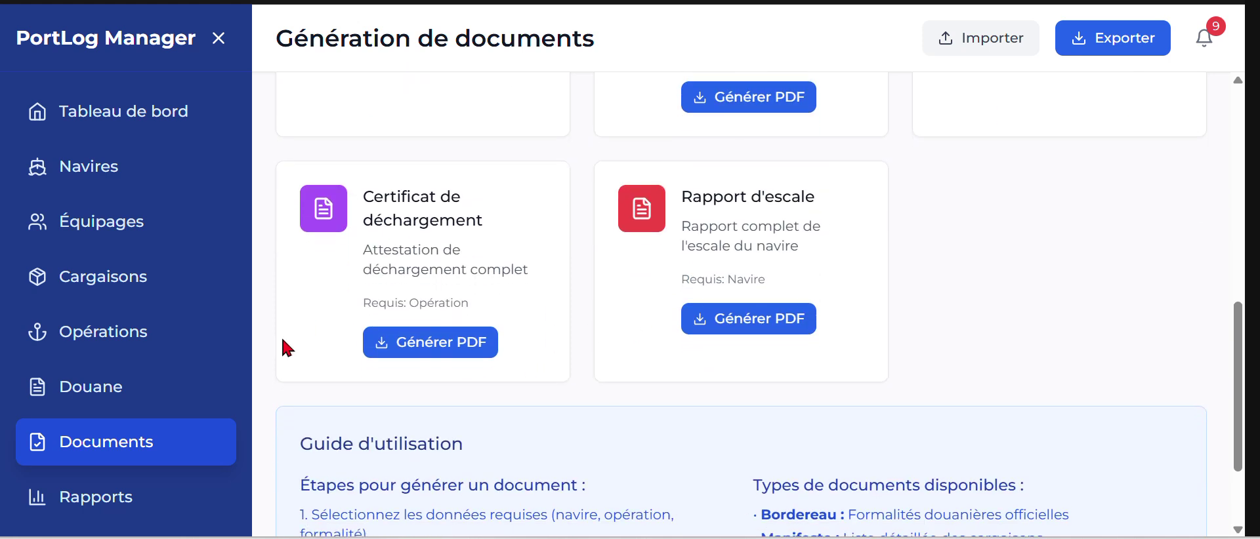
# - Open the Rapports section and examine the monthly ships, financial, crew and cargo report types
pyautogui.click(121, 499)
pyautogui.scroll(5, 450, 289)
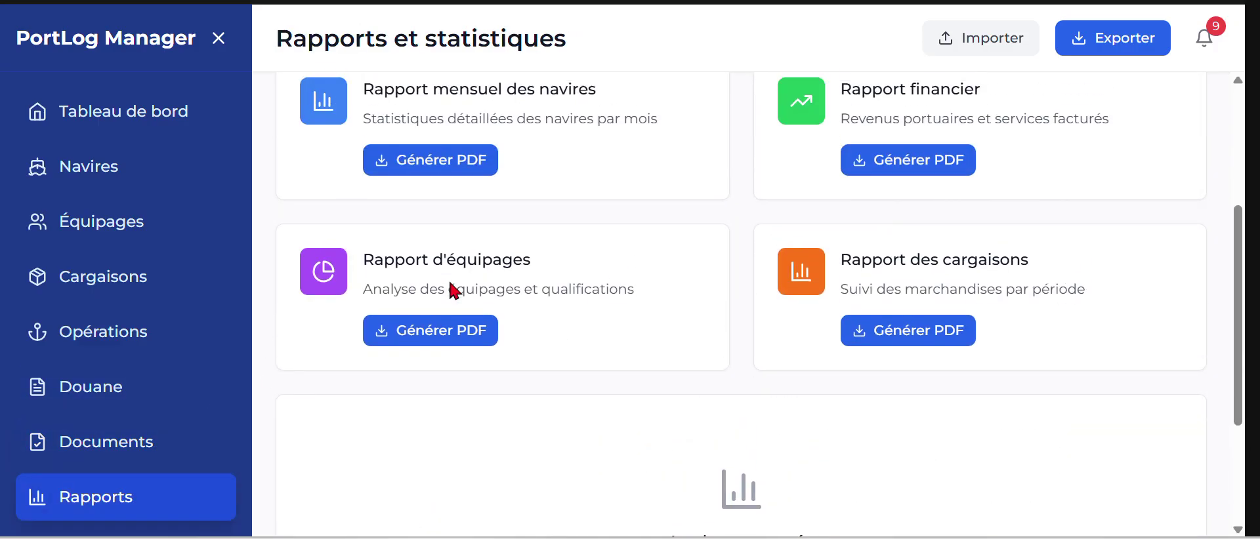
pyautogui.scroll(2, 449, 289)
pyautogui.moveTo(365, 288); pyautogui.dragTo(611, 286)
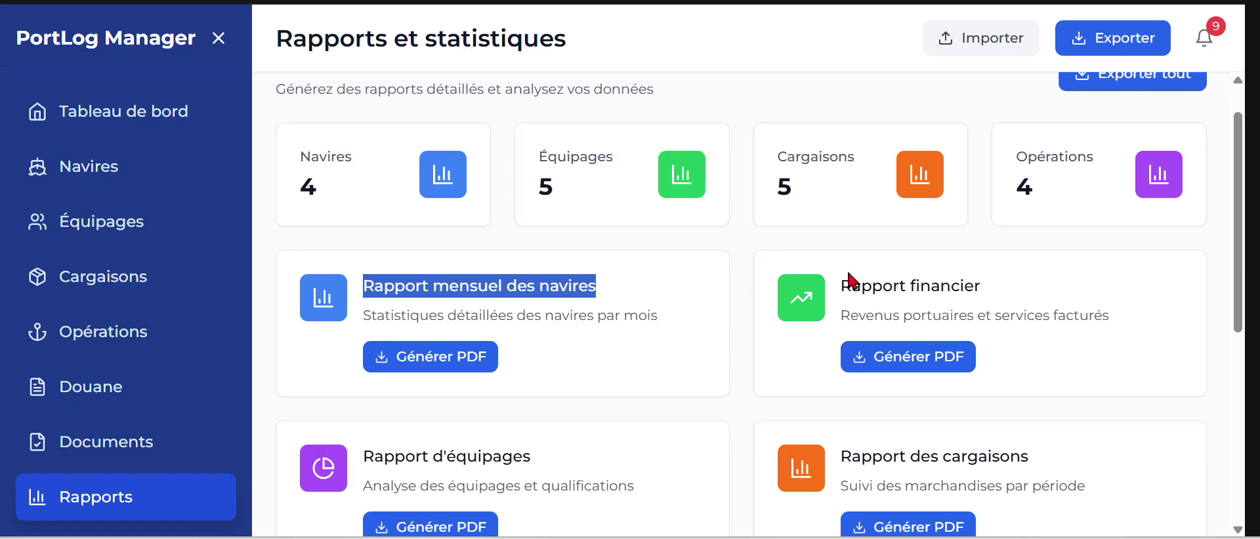
pyautogui.moveTo(839, 289); pyautogui.dragTo(999, 288)
pyautogui.scroll(-2, 998, 365)
pyautogui.moveTo(1021, 359); pyautogui.dragTo(776, 359)
pyautogui.moveTo(541, 357); pyautogui.dragTo(360, 356)
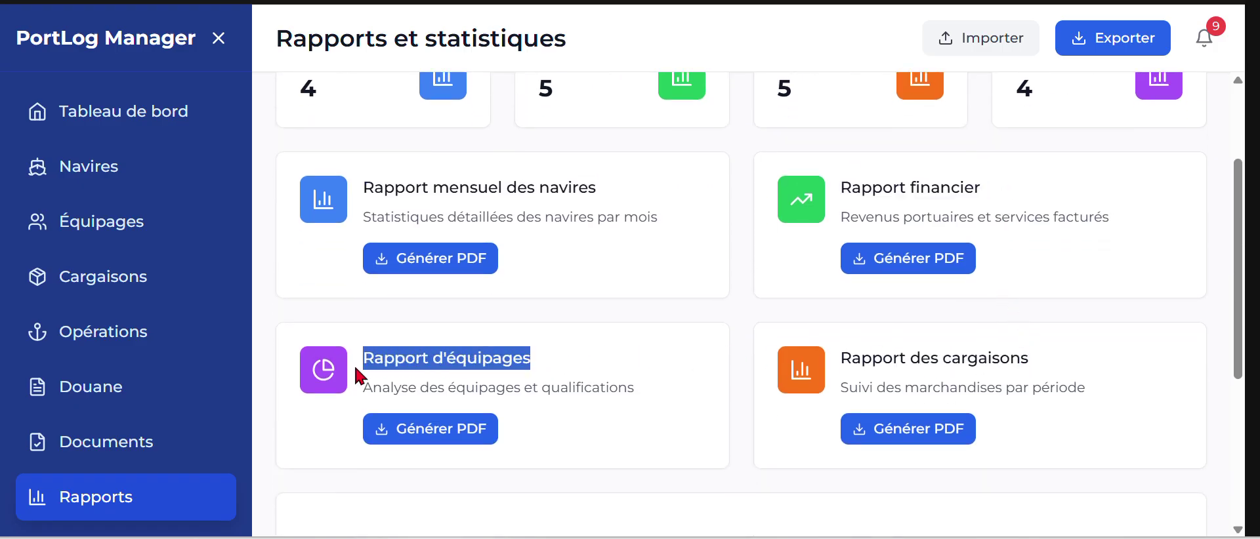
# - Generate the Rapport d'équipages PDF and review its ship name and crew table before closing it
pyautogui.click(408, 437)
pyautogui.click(808, 132)
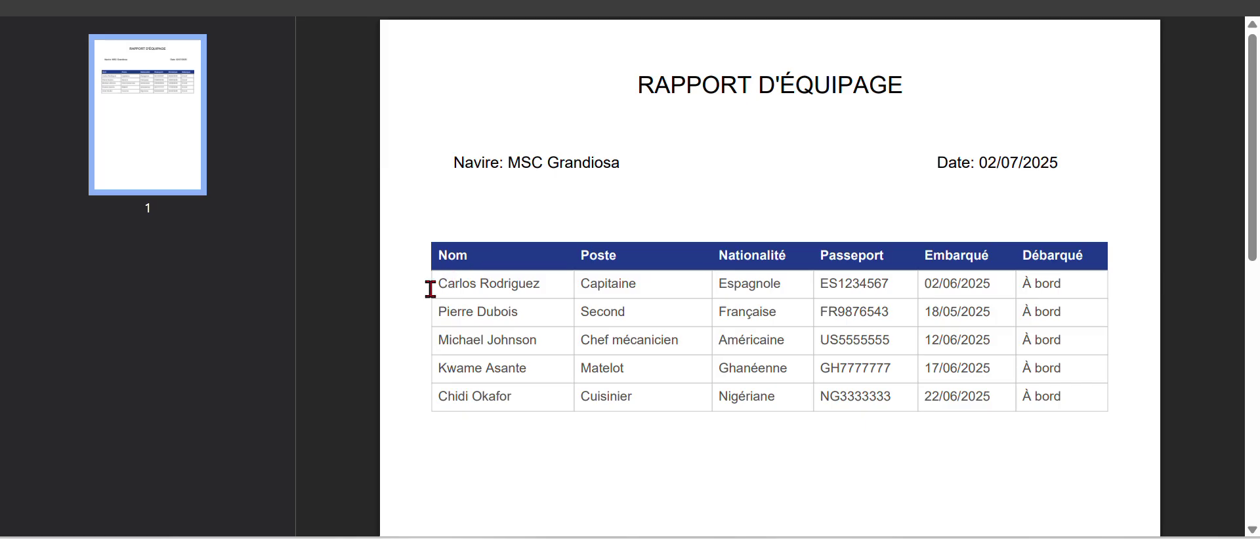
pyautogui.moveTo(443, 286); pyautogui.dragTo(919, 312)
pyautogui.moveTo(621, 163); pyautogui.dragTo(484, 159)
pyautogui.moveTo(582, 318); pyautogui.dragTo(1035, 402)
pyautogui.moveTo(876, 342); pyautogui.dragTo(882, 340)
pyautogui.click(882, 260)
pyautogui.click(315, 1)
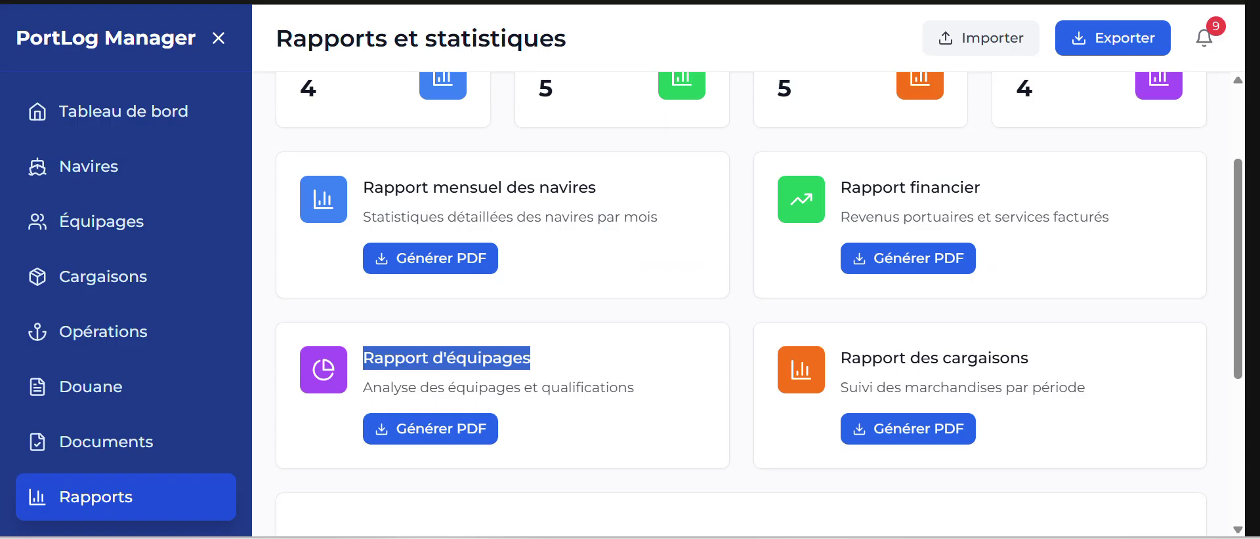
# - Open the Paramètres section with the sidebar collapsed and examine the test data, port information, logo and preference settings
pyautogui.click(217, 39)
pyautogui.click(30, 518)
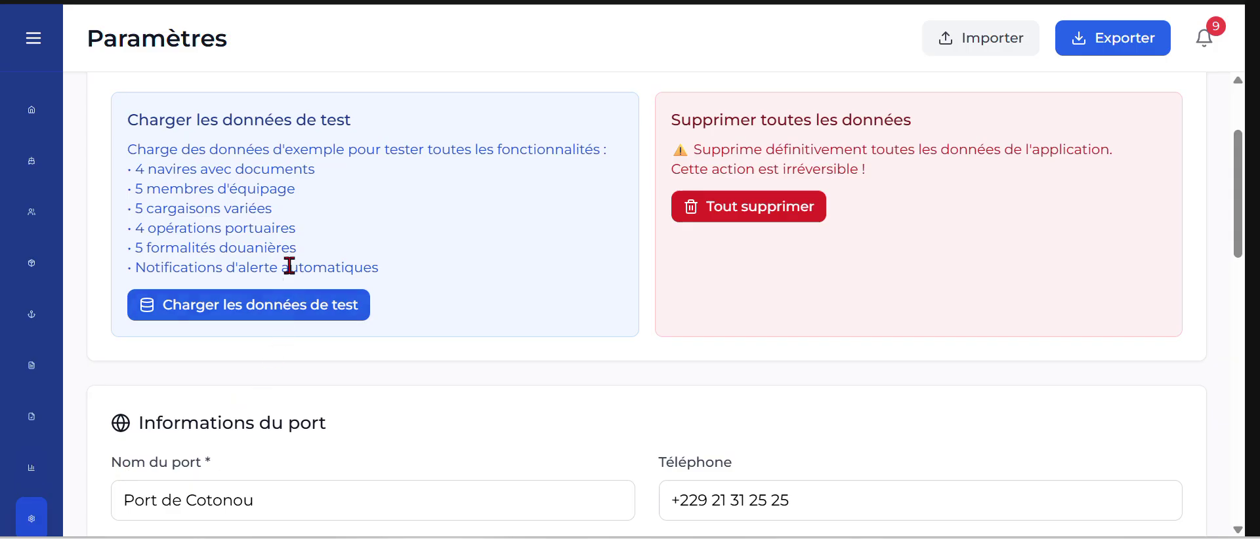
pyautogui.scroll(-7, 292, 256)
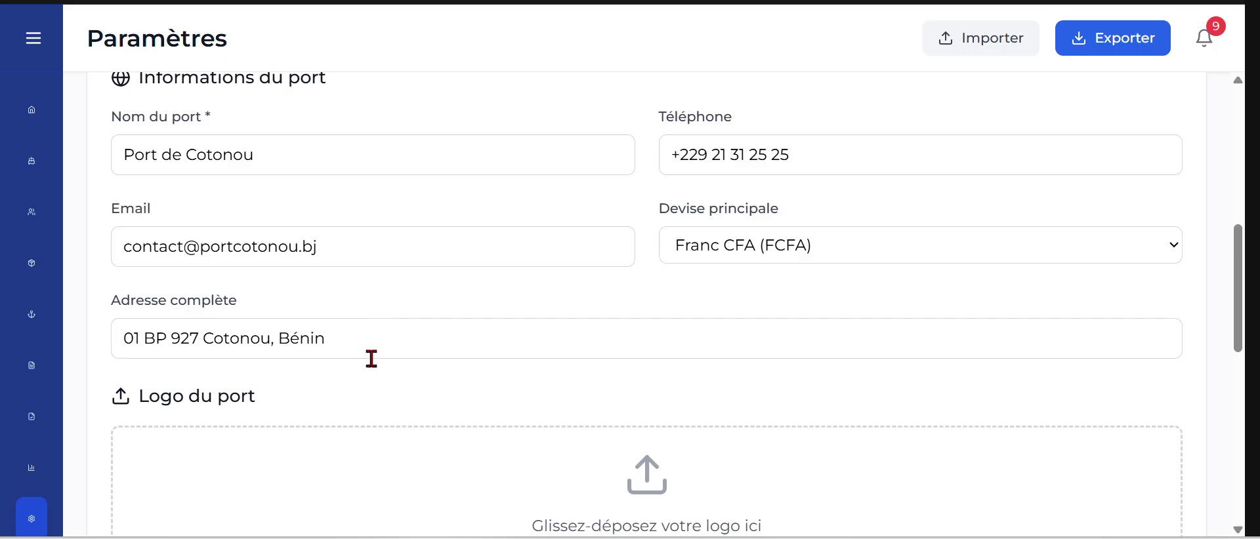
pyautogui.scroll(-3, 420, 262)
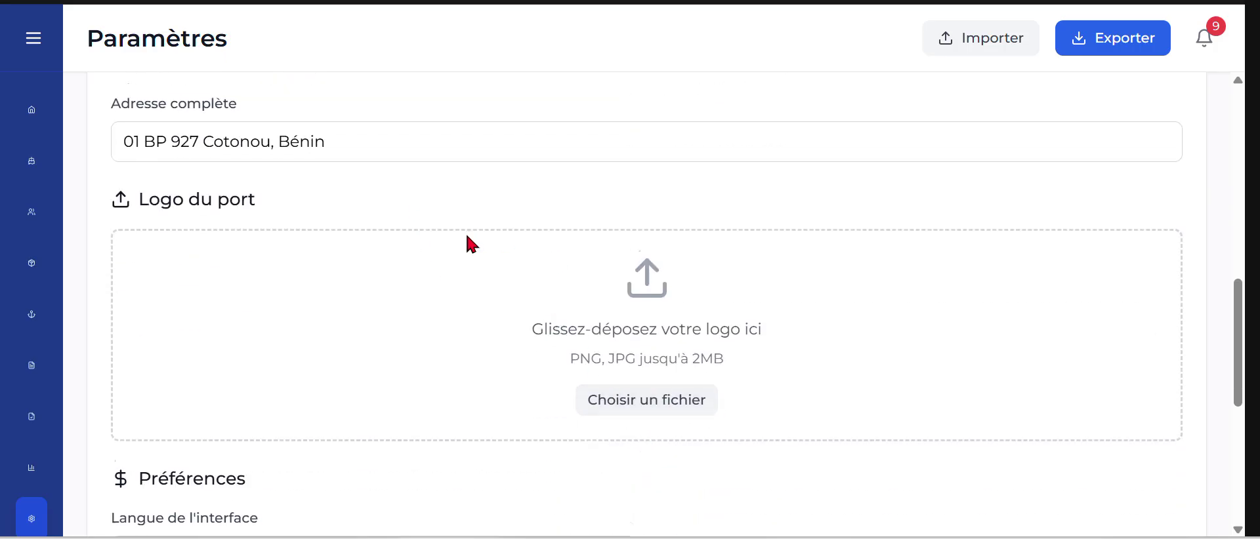
pyautogui.scroll(-3, 469, 239)
pyautogui.scroll(5, 468, 225)
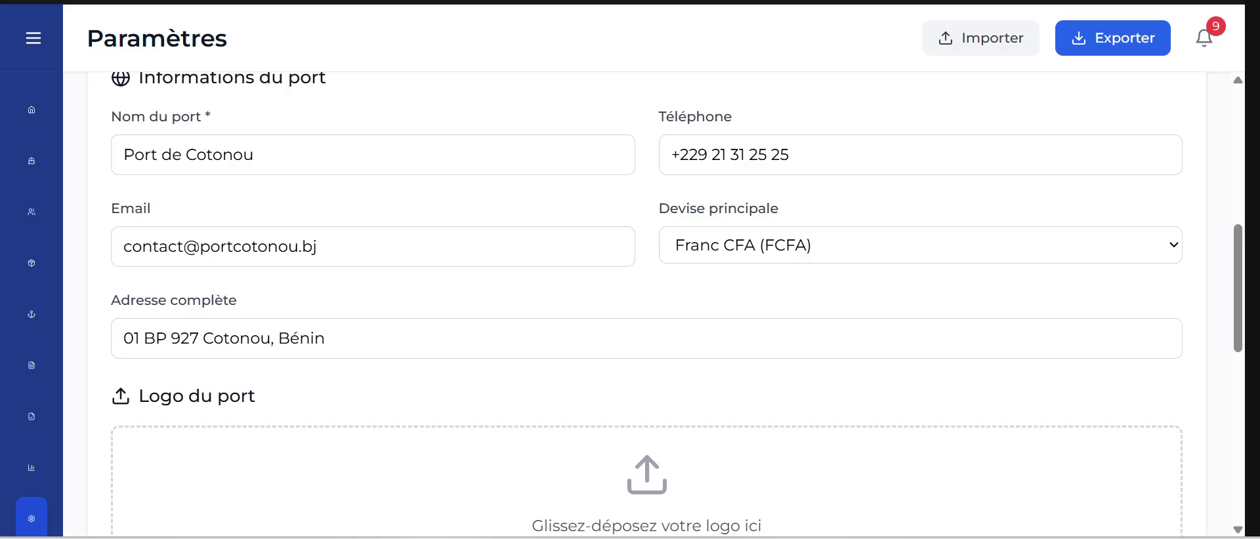
# - Return to the Tableau de bord and collapse the navigation sidebar
pyautogui.click(36, 40)
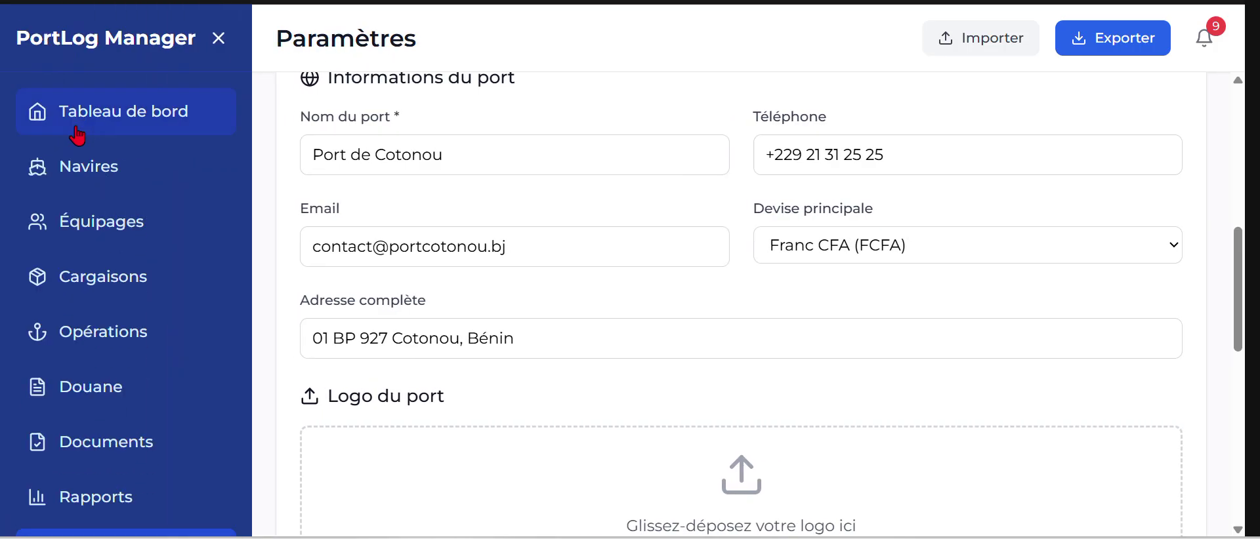
pyautogui.click(75, 123)
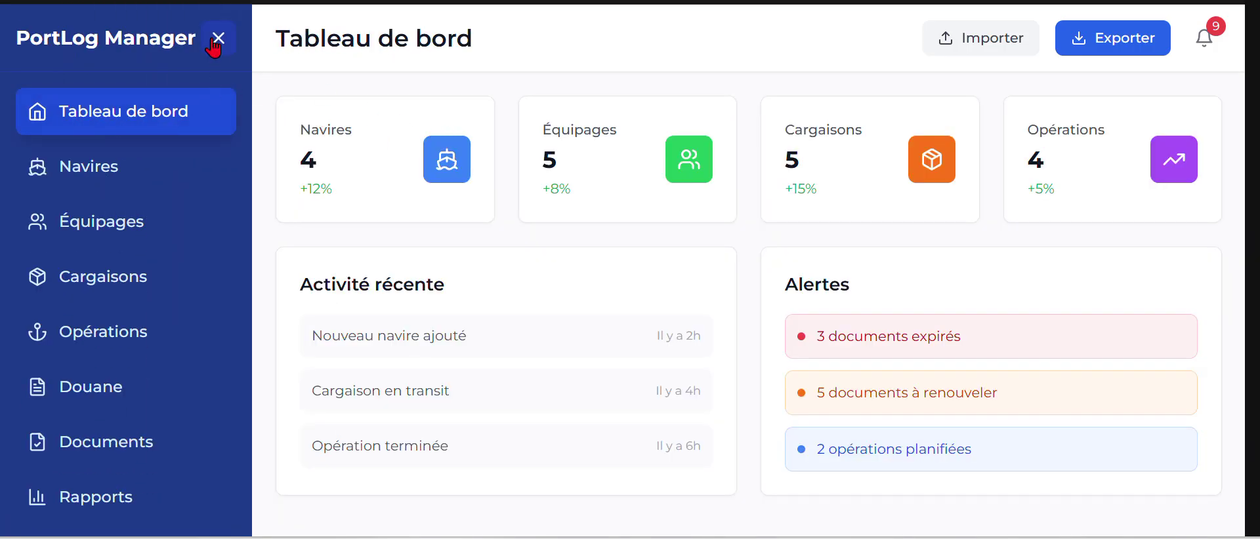
pyautogui.click(217, 40)
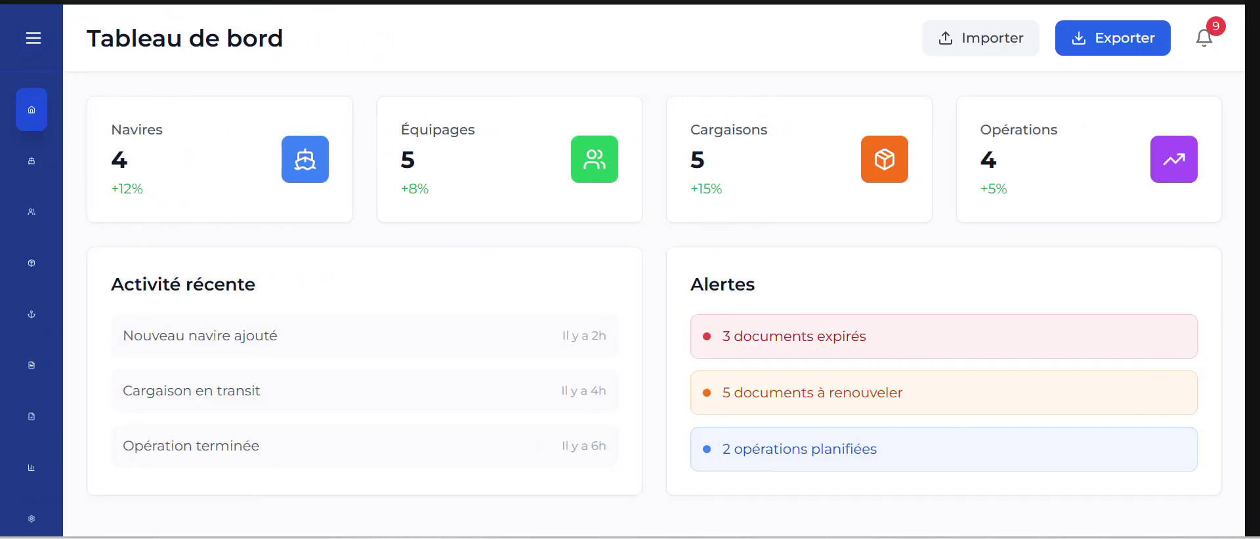